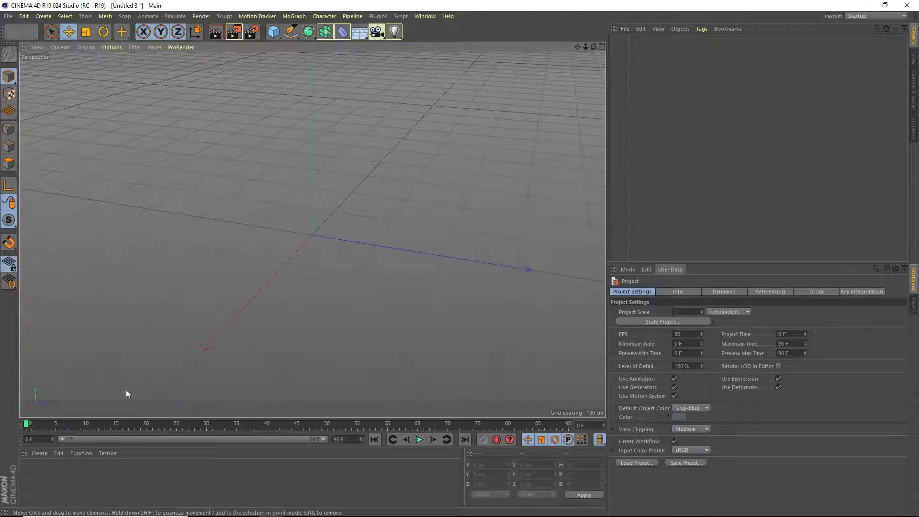
Create a new material and rename it Marble in the Material Editor
double_click(85, 492)
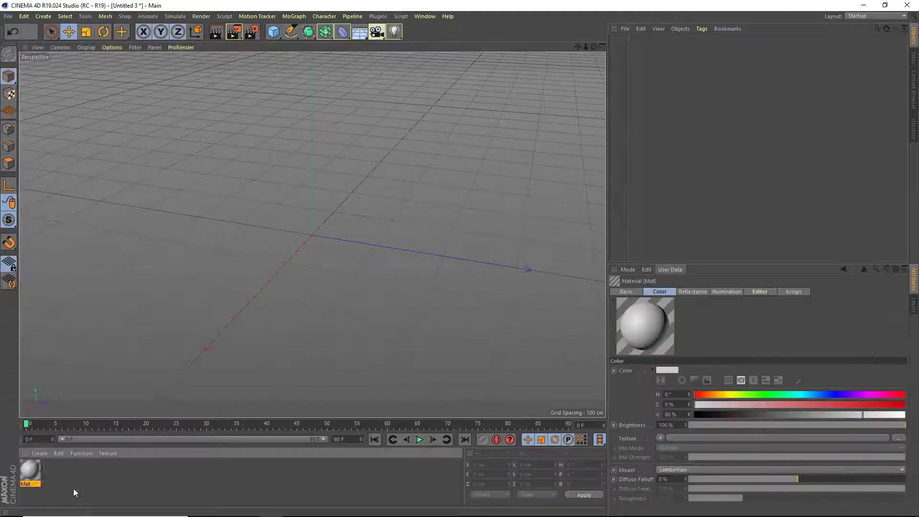
double_click(30, 470)
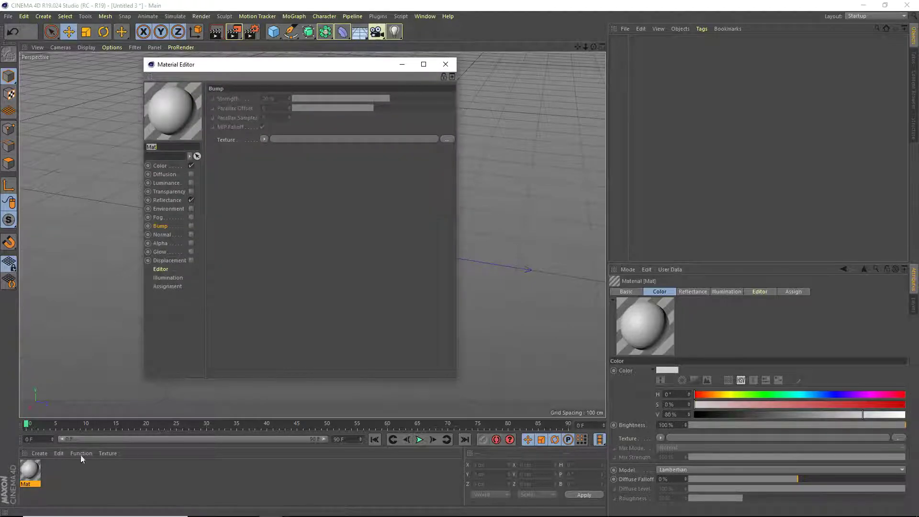
type("M")
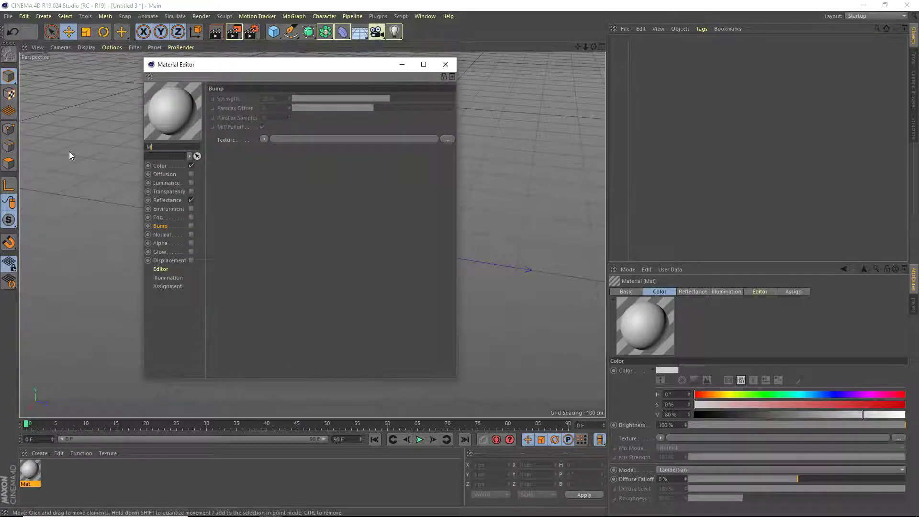
type("arble")
key("Return")
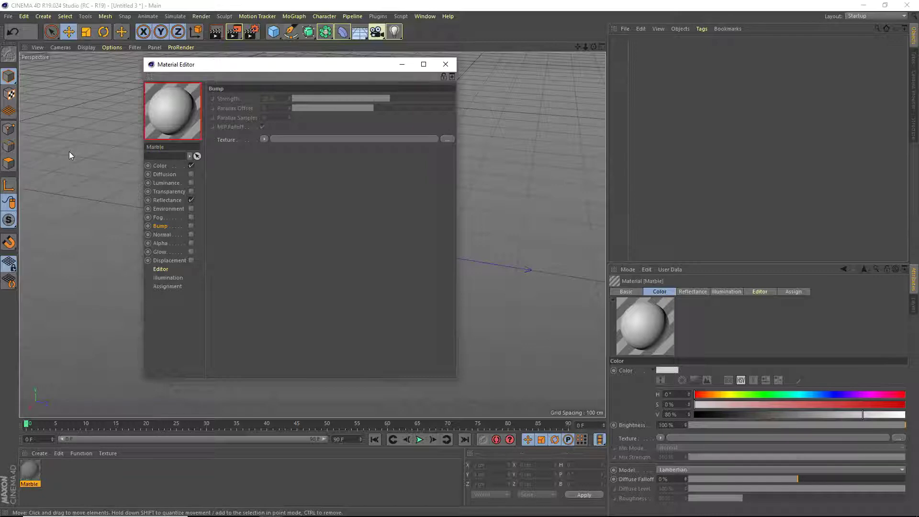
Load the Marble surface shader as the texture of the material's Color channel
left_click(160, 166)
left_click(261, 167)
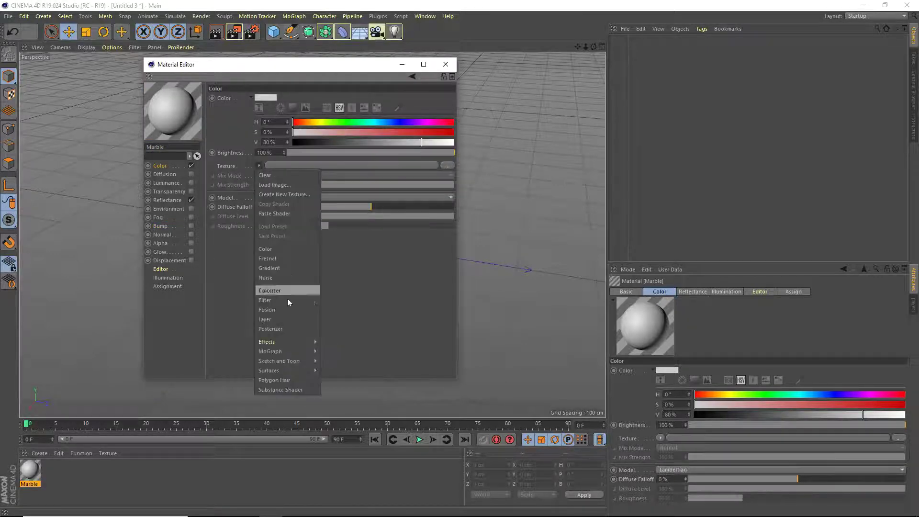
mouse_move(294, 369)
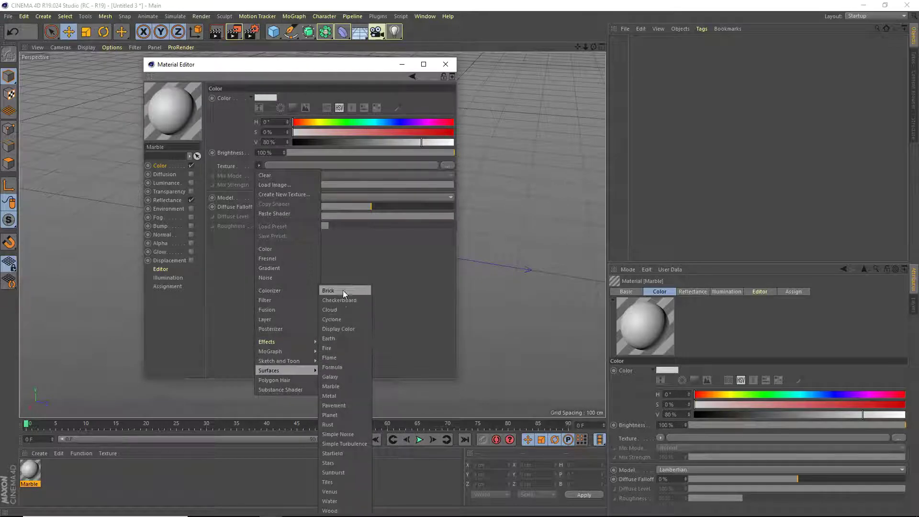
left_click(335, 387)
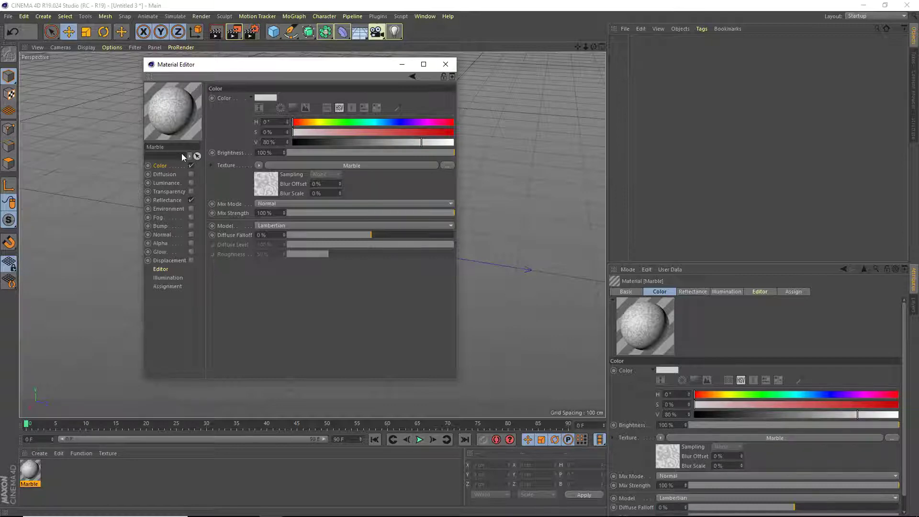
Enable the material's Luminance channel and load the Subsurface Scattering effect as its texture
left_click(171, 185)
left_click(191, 183)
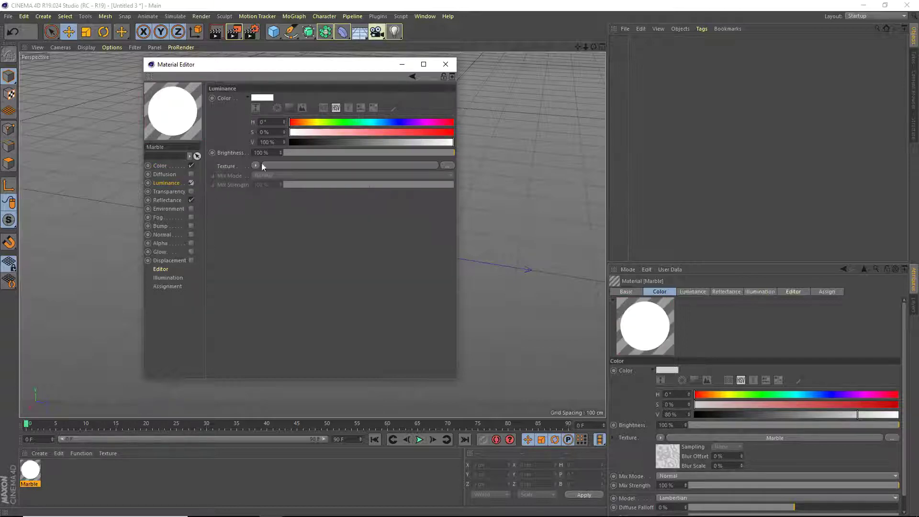
left_click(256, 166)
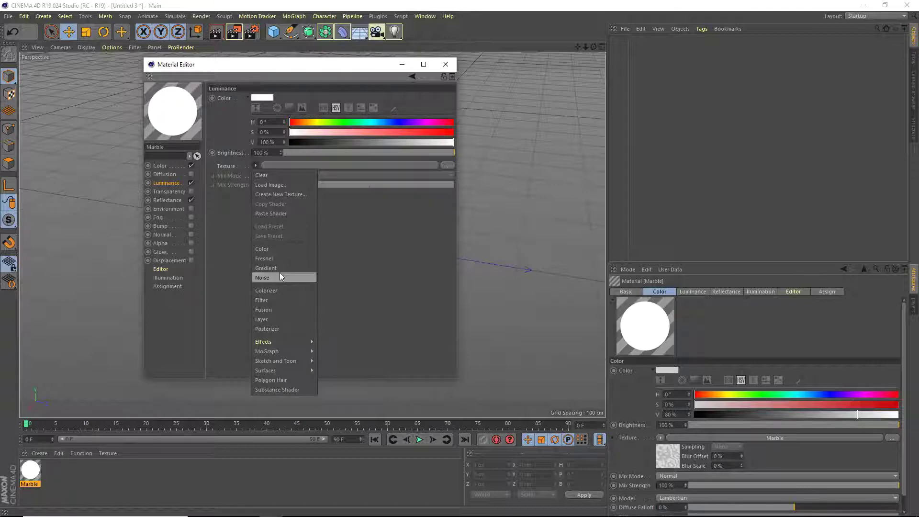
mouse_move(285, 342)
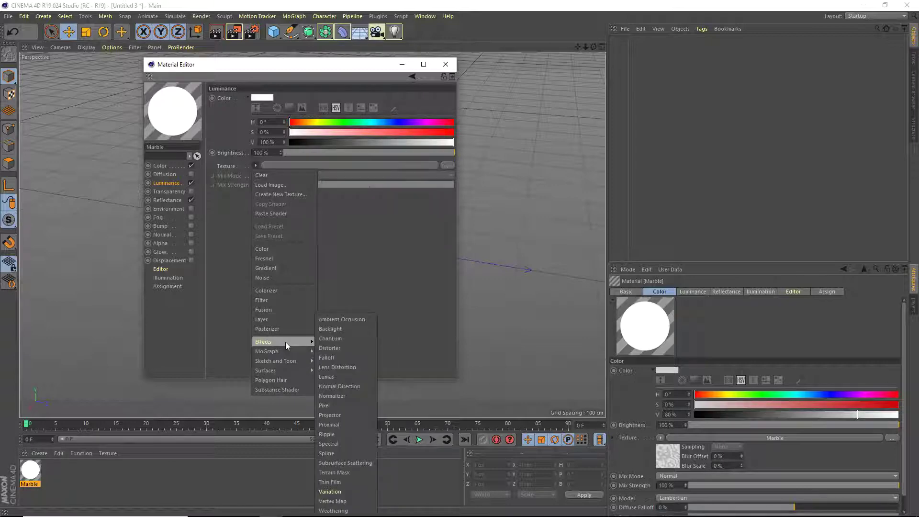
left_click(347, 462)
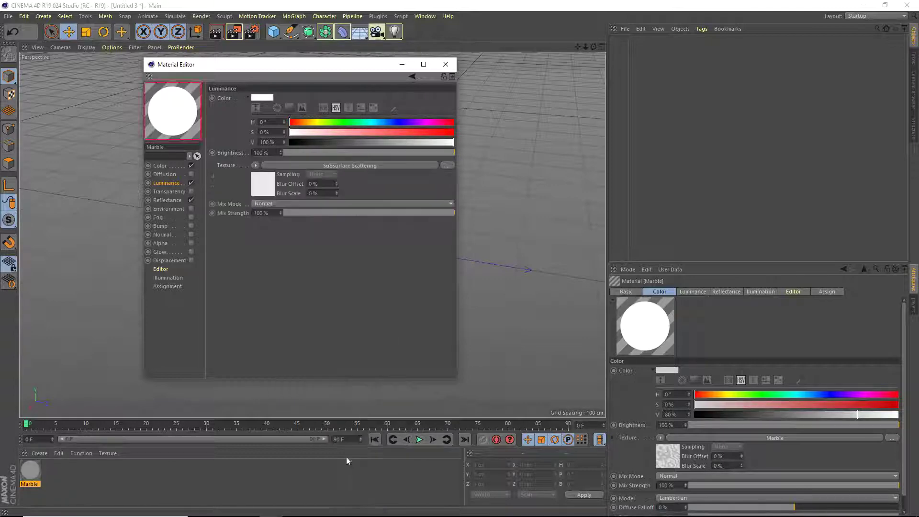
Open the Subsurface Scattering shader's properties and set the material preview to Sphere (GI)
left_click(268, 179)
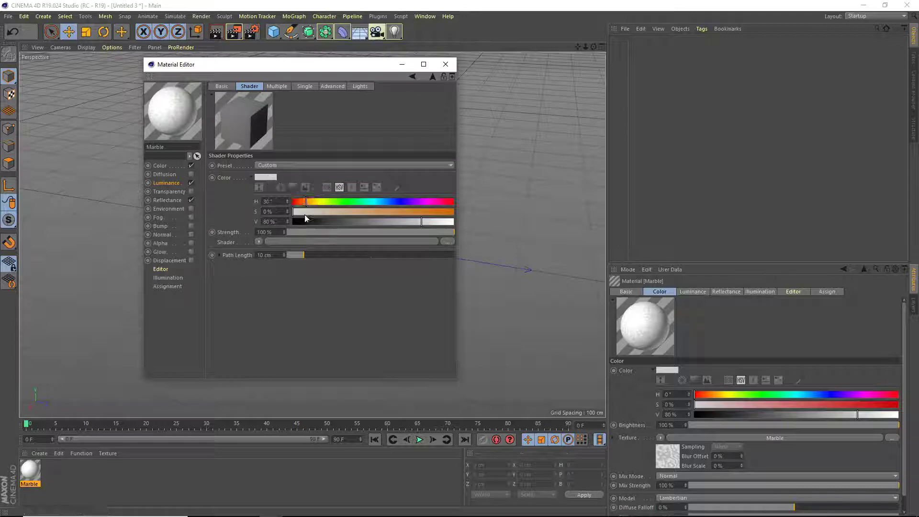
right_click(177, 115)
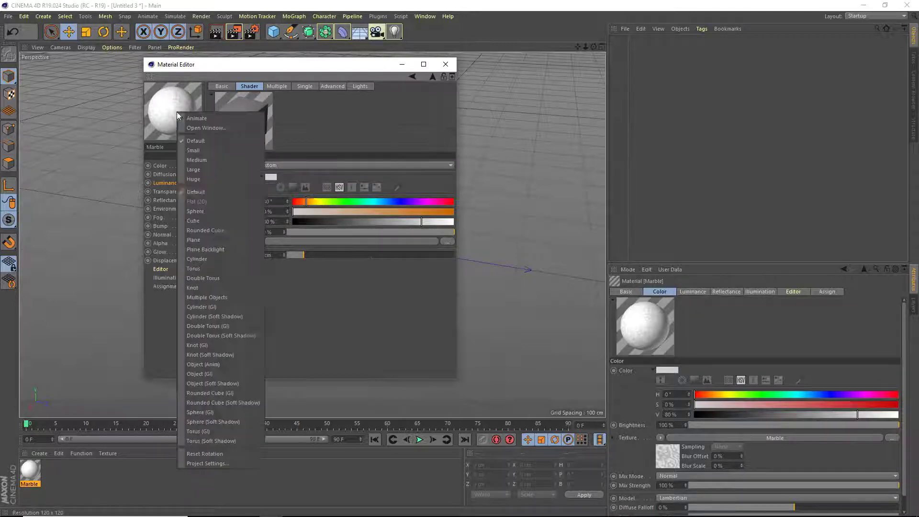
left_click(214, 412)
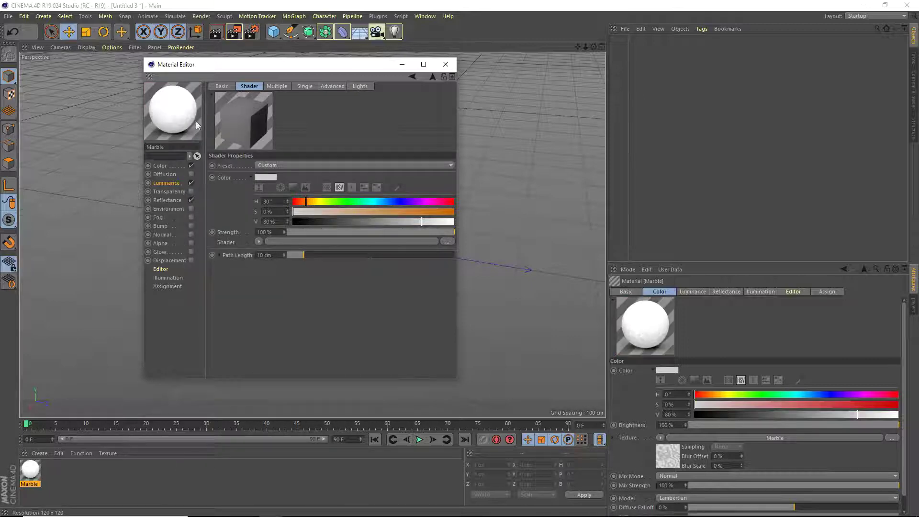
Set the subsurface shader to the Marble preset with a 15 cm path length, and close the Material Editor
left_click(274, 167)
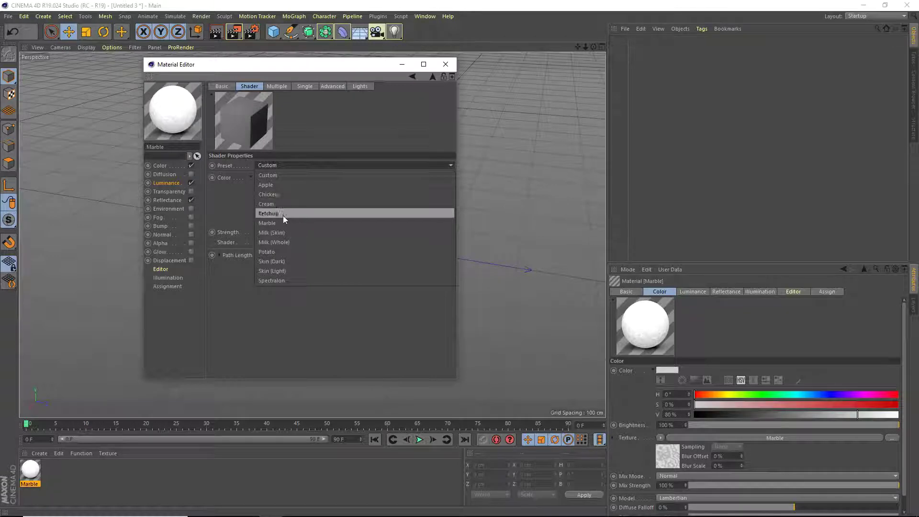
left_click(282, 223)
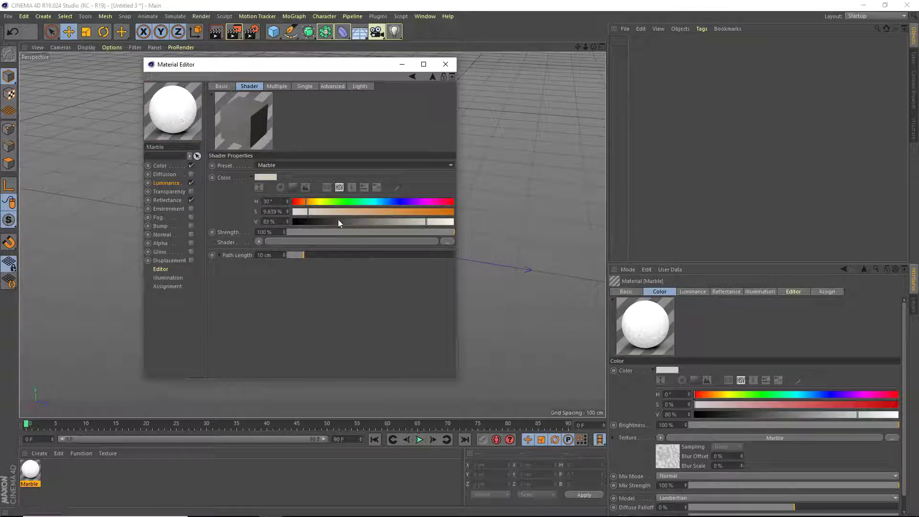
left_click_drag(306, 256, 314, 260)
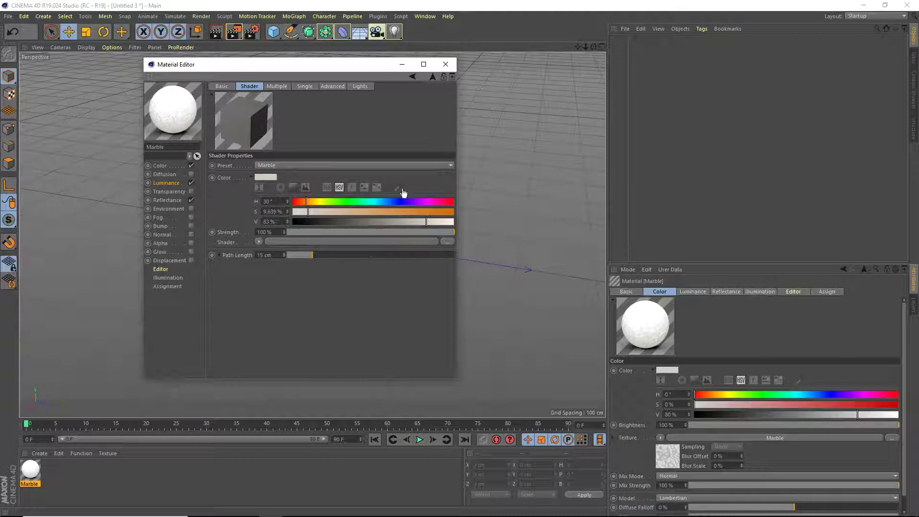
left_click(445, 65)
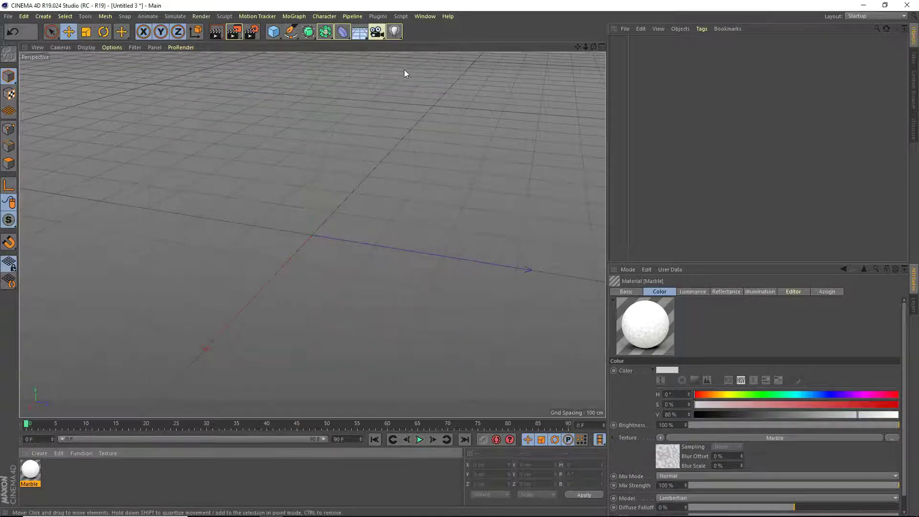
Add a cube with filleted edges, raised about 42 cm along Y
left_click(274, 32)
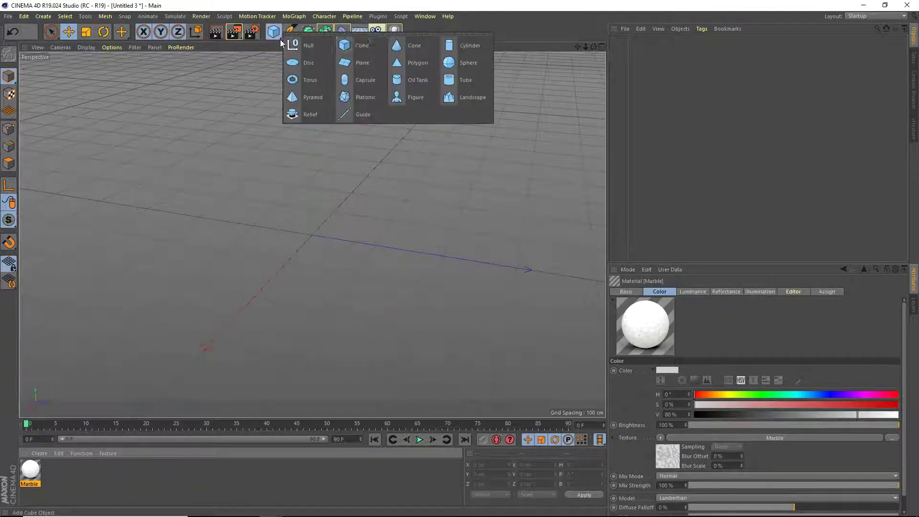
left_click(364, 50)
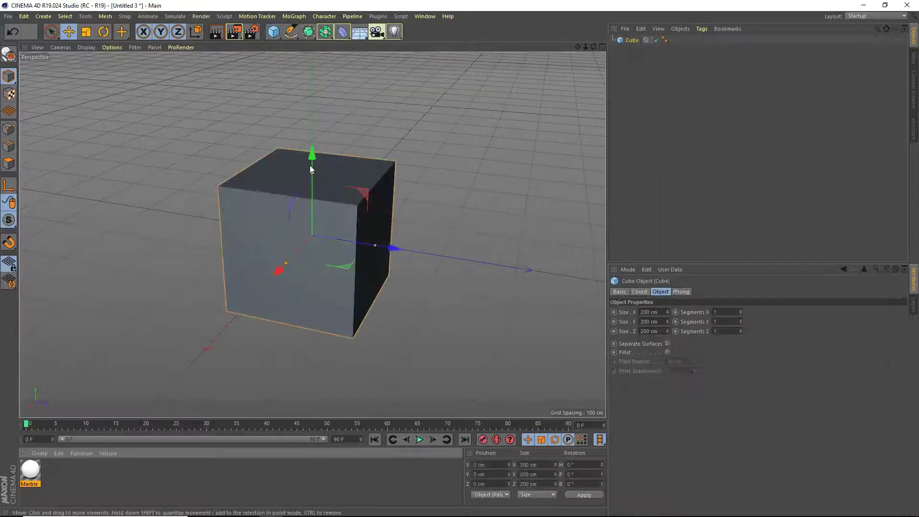
left_click_drag(312, 158, 311, 133)
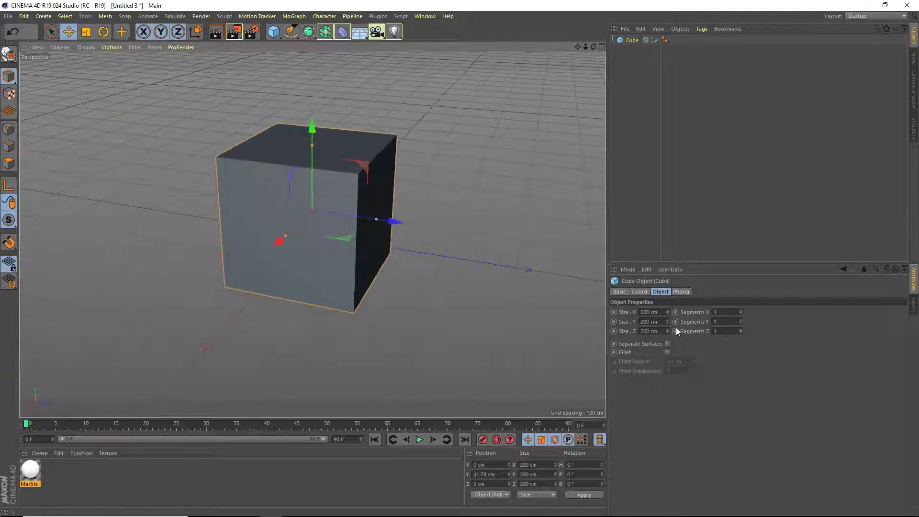
left_click(667, 353)
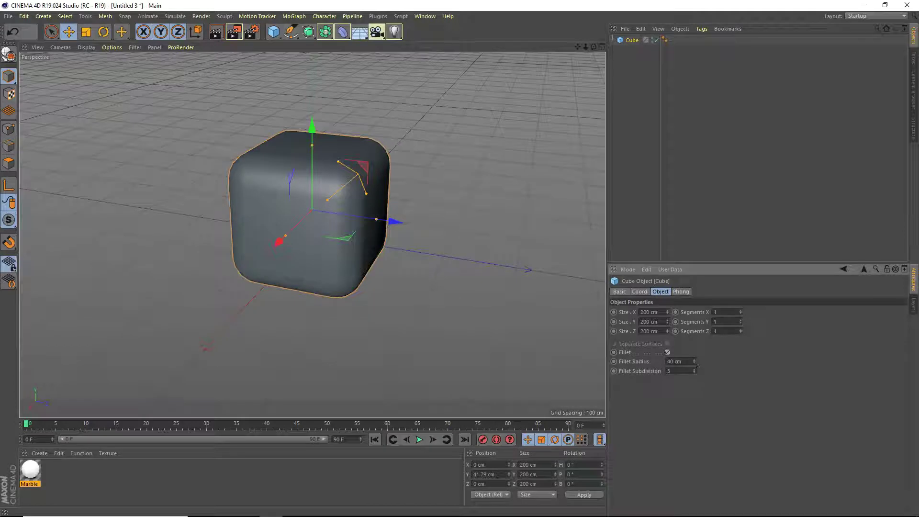
Make the cube editable and select the large flat polygons on all six of its sides
left_click(9, 54)
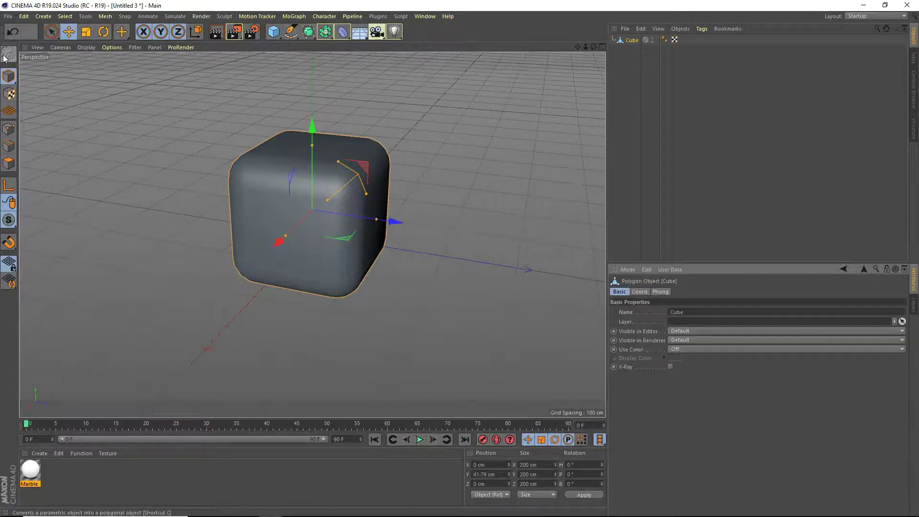
left_click(9, 164)
left_click(289, 213)
left_click(378, 210, "shift")
left_click(320, 141, "shift")
left_click_drag(594, 47, 589, 1)
left_click(294, 316, "shift")
left_click(182, 295, "shift")
left_click(308, 260, "shift")
left_click_drag(595, 48, 314, 263)
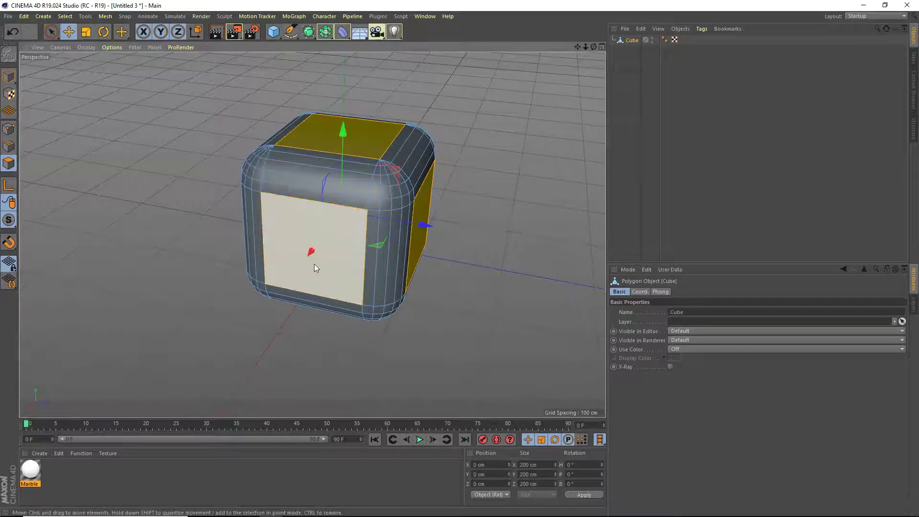
Bevel the six selected faces outward into tapered, faceted spikes and return to the Move tool
right_click(289, 228)
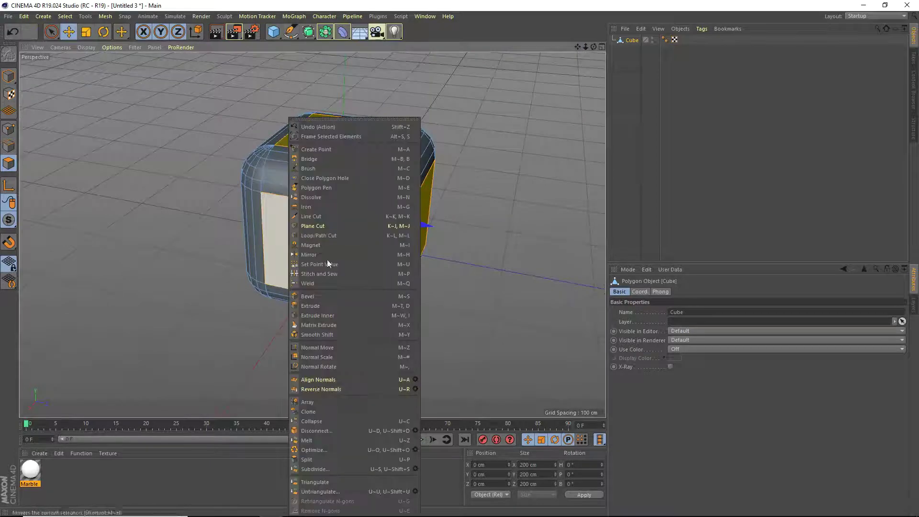
left_click(318, 296)
left_click_drag(318, 295, 325, 315)
left_click(69, 34)
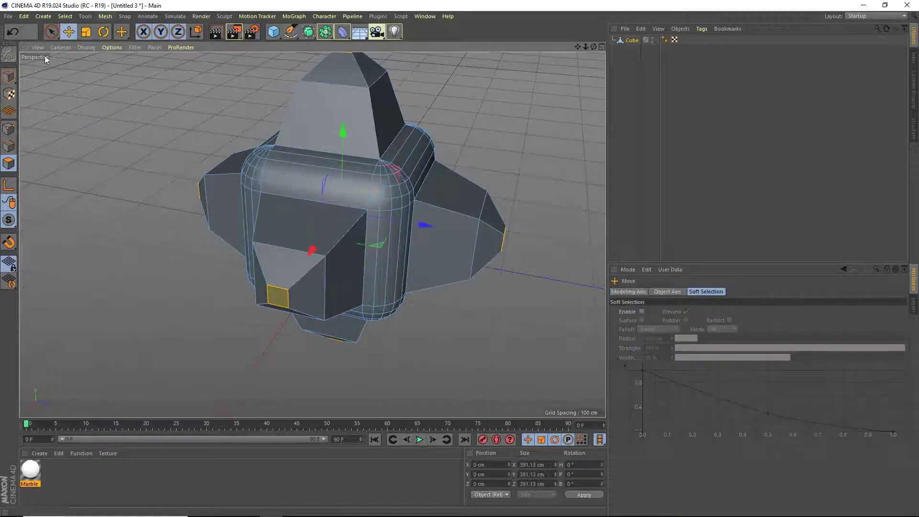
Apply the Marble material to the whole cube object and shift the object to about -167 cm on X
left_click(9, 77)
scroll(432, 97, "down", 3)
left_click_drag(593, 47, 469, 100)
scroll(562, 95, "down", 3)
left_click_drag(273, 223, 246, 173)
scroll(318, 157, "up", 5)
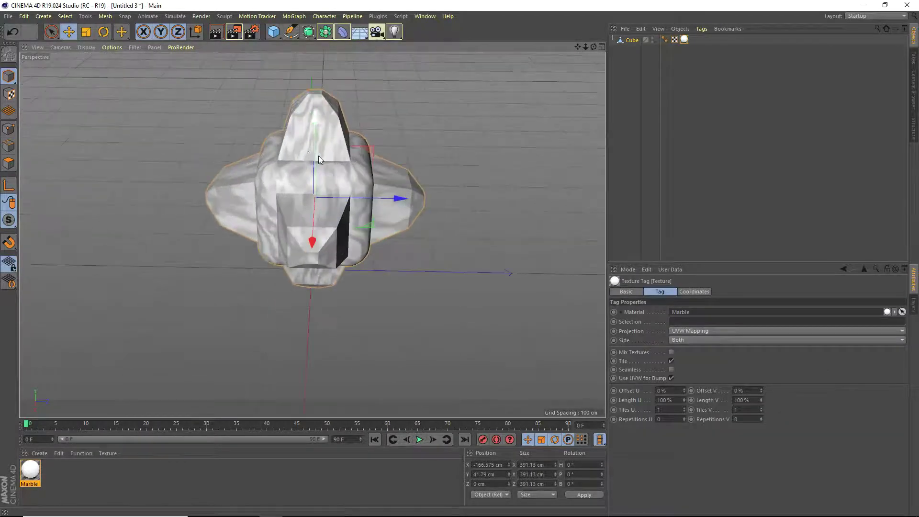
Set the Marble texture tag's projection to Flat, with Length U 79% and Length V 36%
left_click(708, 331)
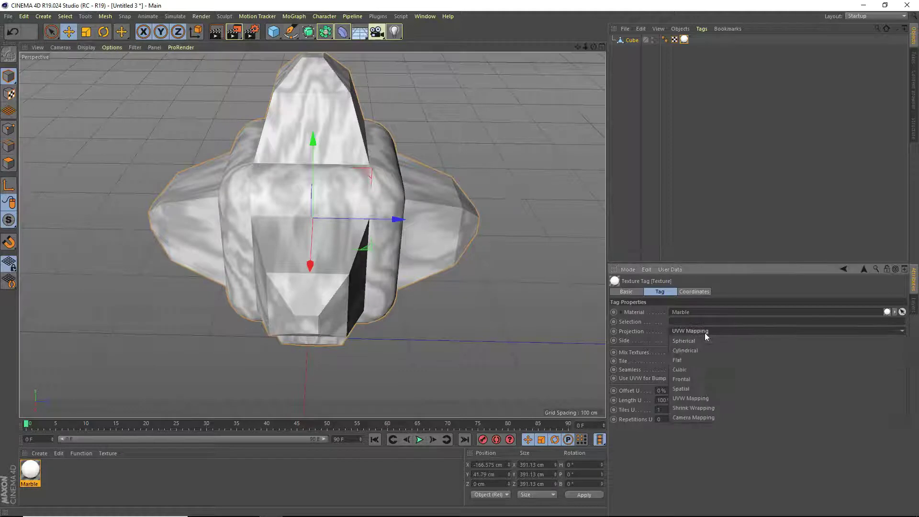
left_click(693, 361)
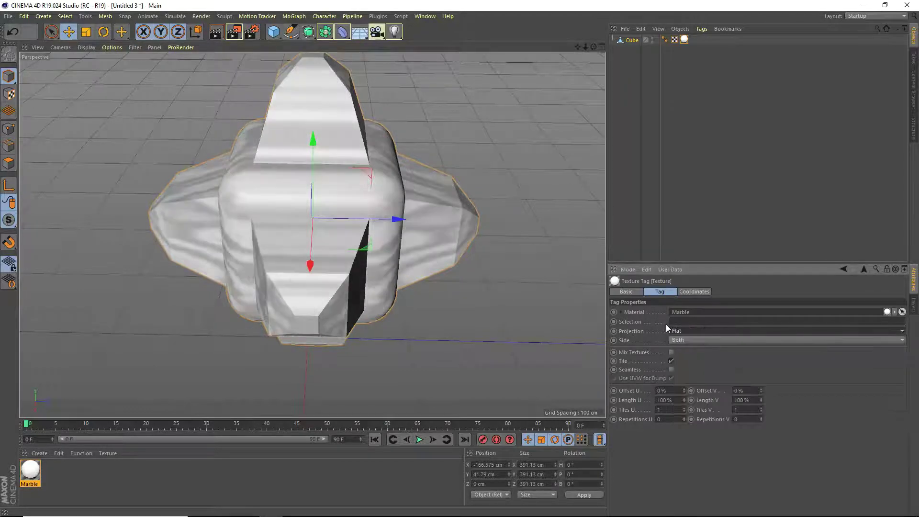
left_click_drag(684, 400, 816, 404)
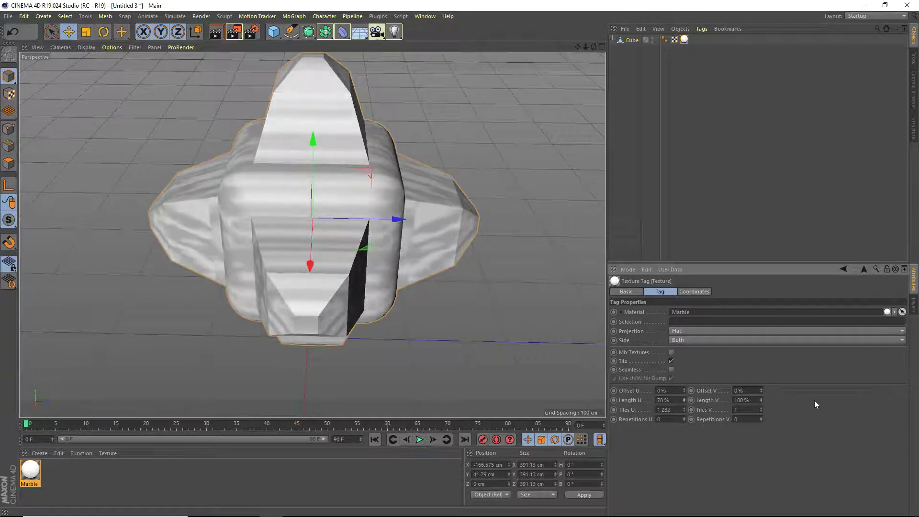
left_click_drag(761, 400, 686, 402)
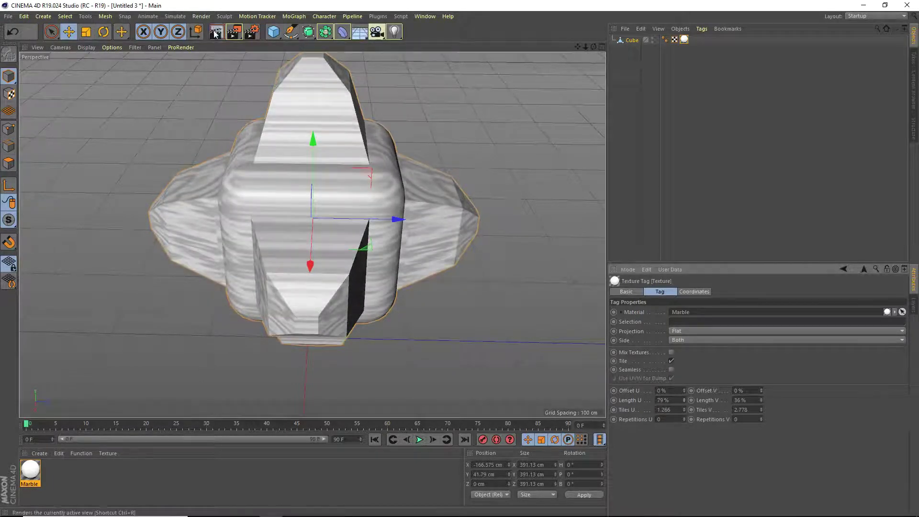
Render the current view to check the marble look, and reselect the cube's texture tag
key("ctrl+r")
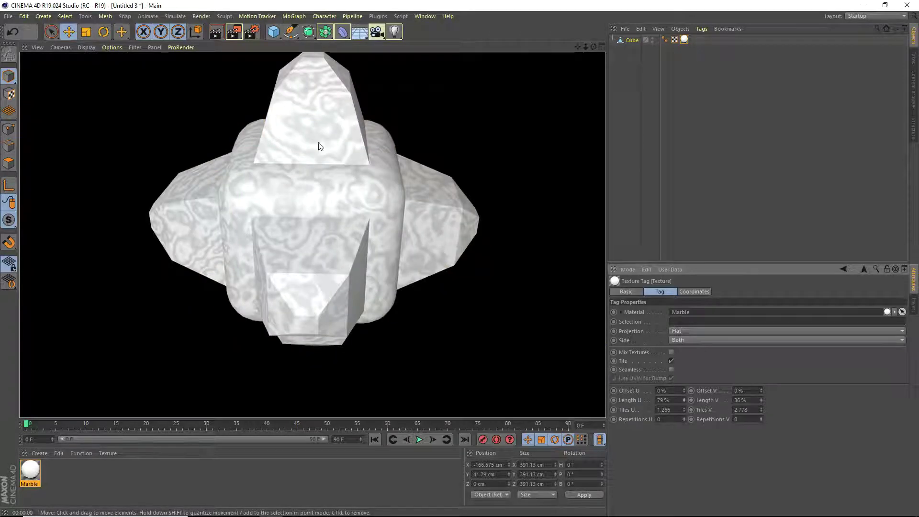
left_click(490, 134)
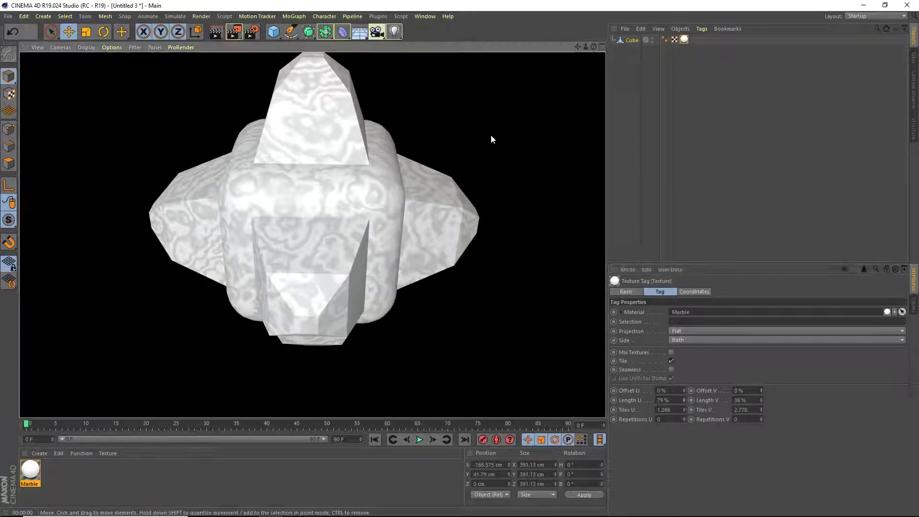
left_click(627, 41)
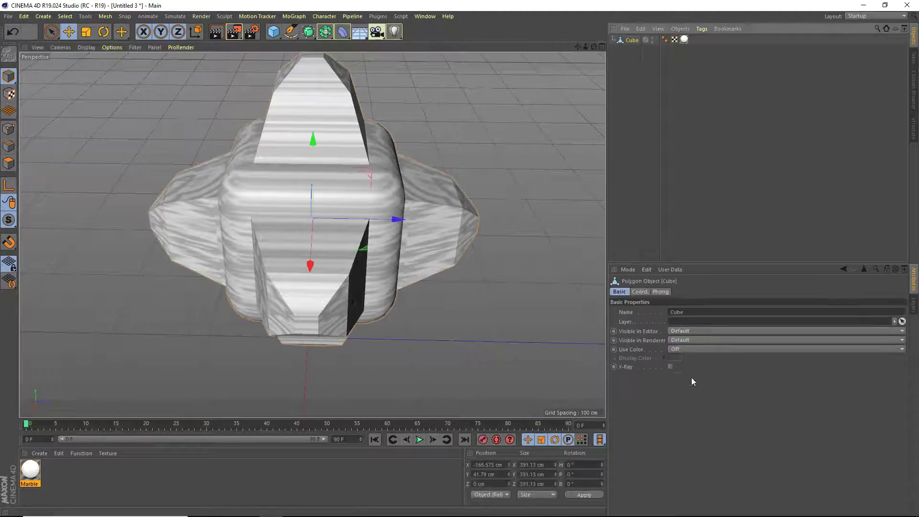
left_click(684, 40)
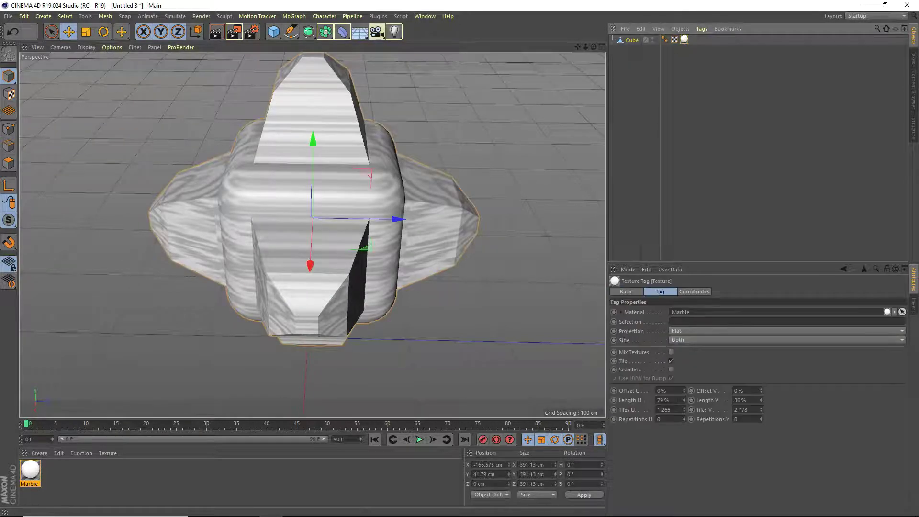
Set the Marble texture tag's Length U to 80% and Length V to 35%
double_click(663, 400)
type("80")
key("Return")
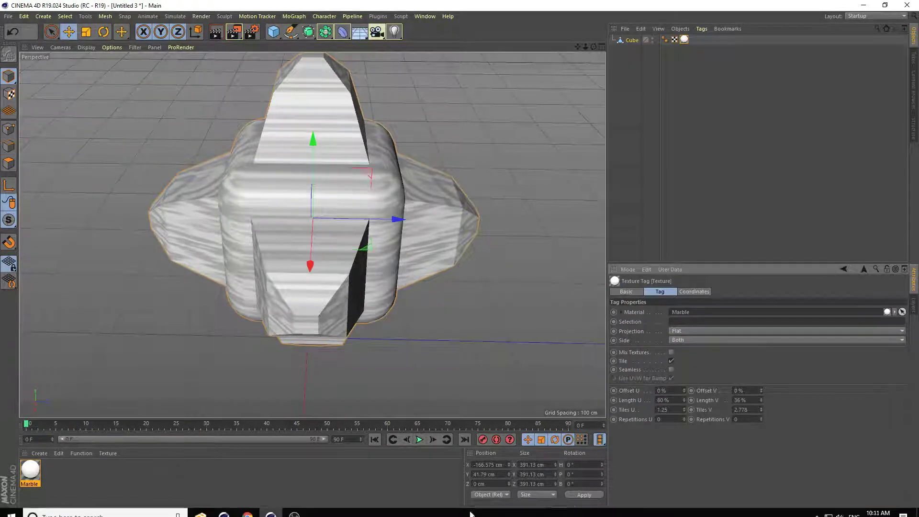
left_click(761, 402)
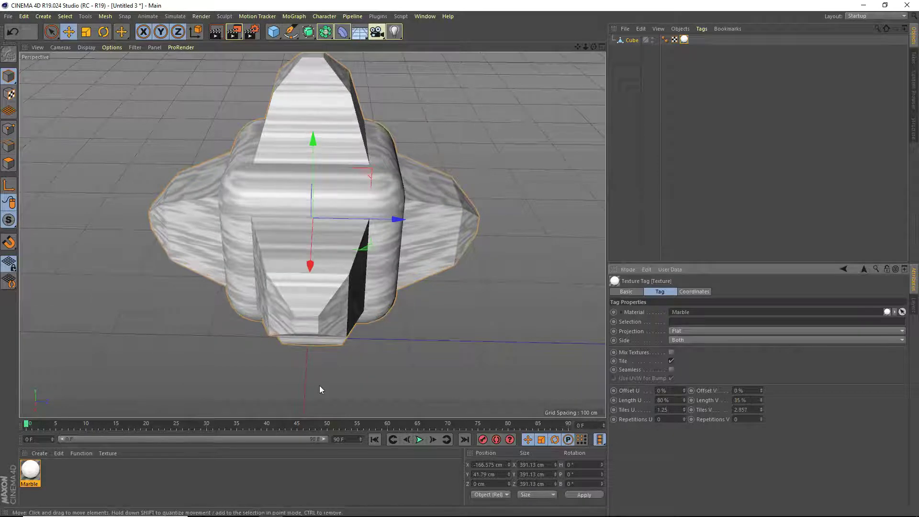
Render the current view with the adjusted marble tiling, then deselect the object and render again
left_click(216, 31)
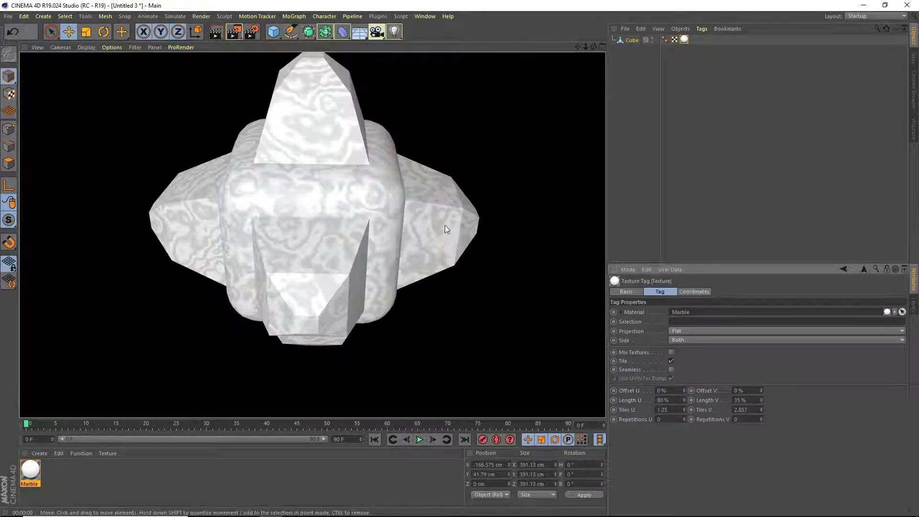
left_click(532, 119)
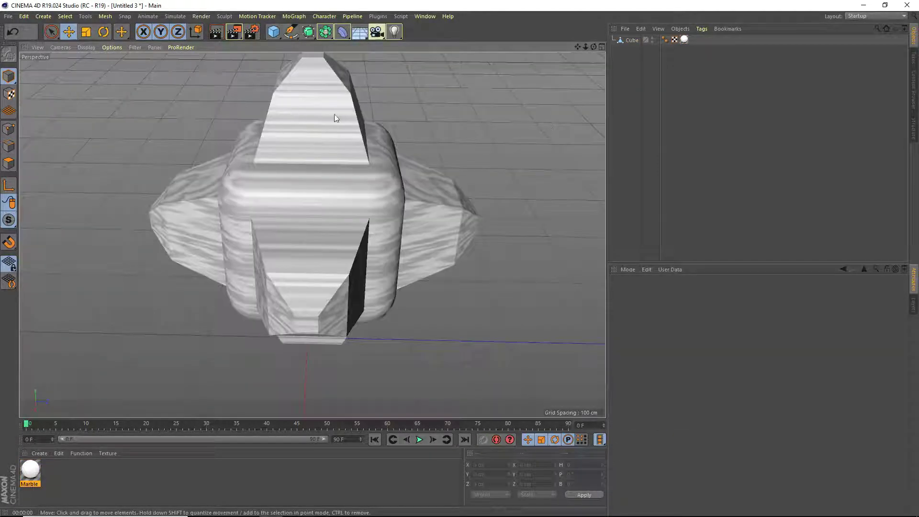
left_click(216, 32)
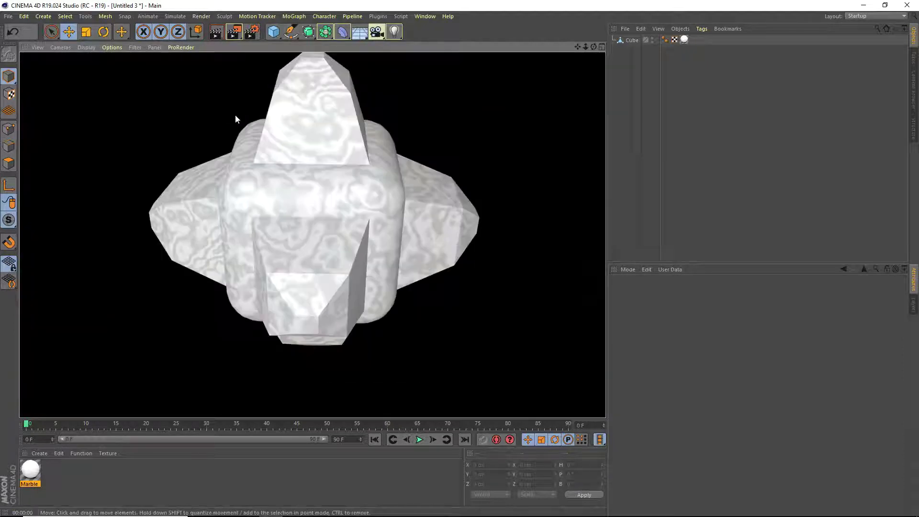
Add a cube primitive and stretch it around the marble object to about 1030 × 694 × 1922 cm
scroll(343, 222, "down", 5)
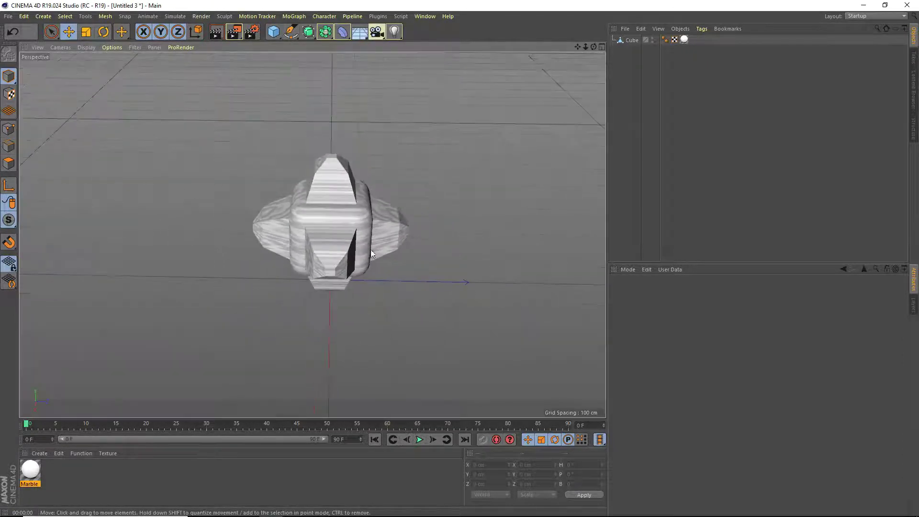
left_click(353, 227)
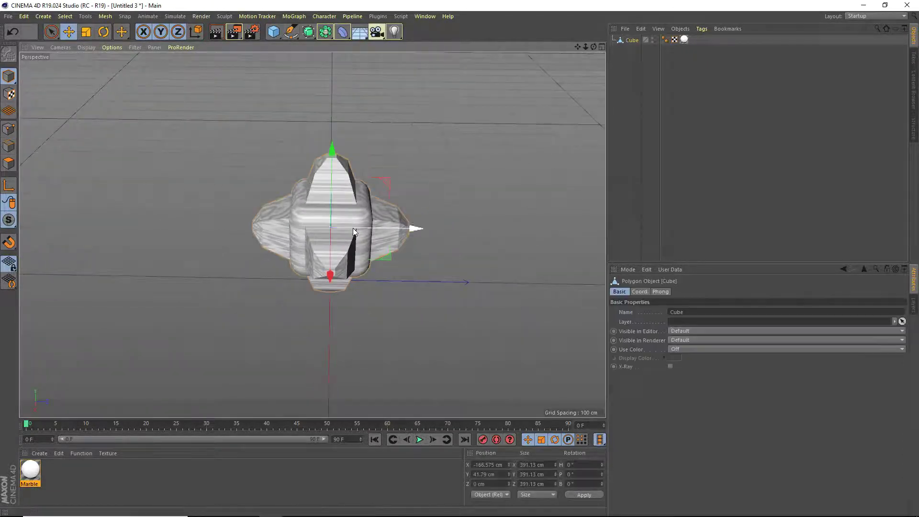
left_click(273, 32)
left_click(356, 45)
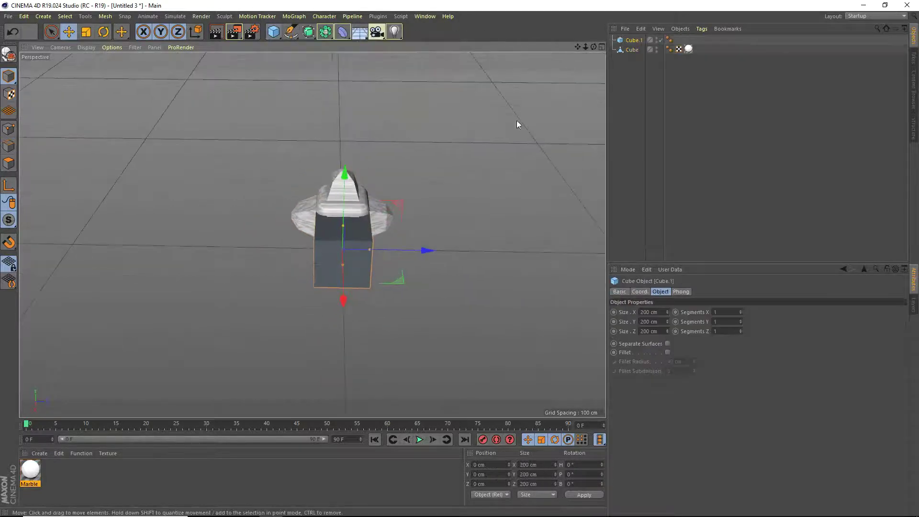
left_click_drag(595, 47, 678, 48)
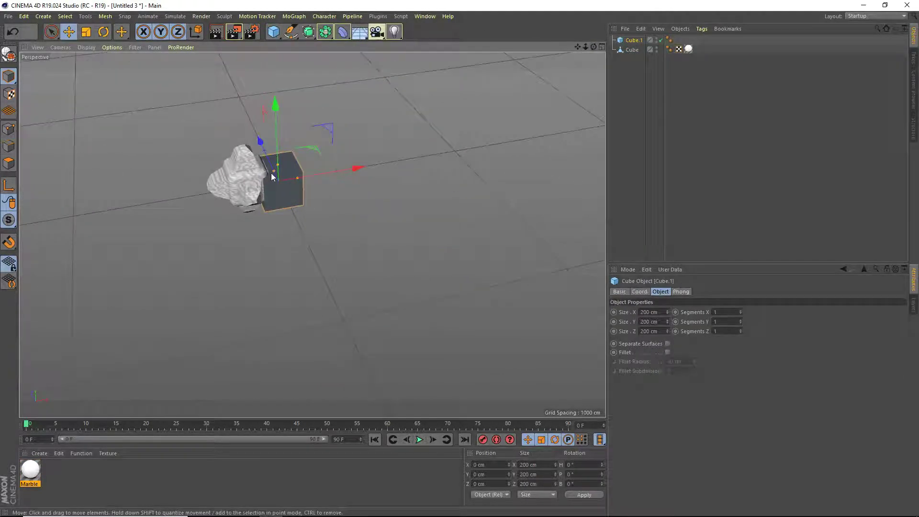
left_click_drag(301, 178, 340, 160)
scroll(258, 169, "down", 3)
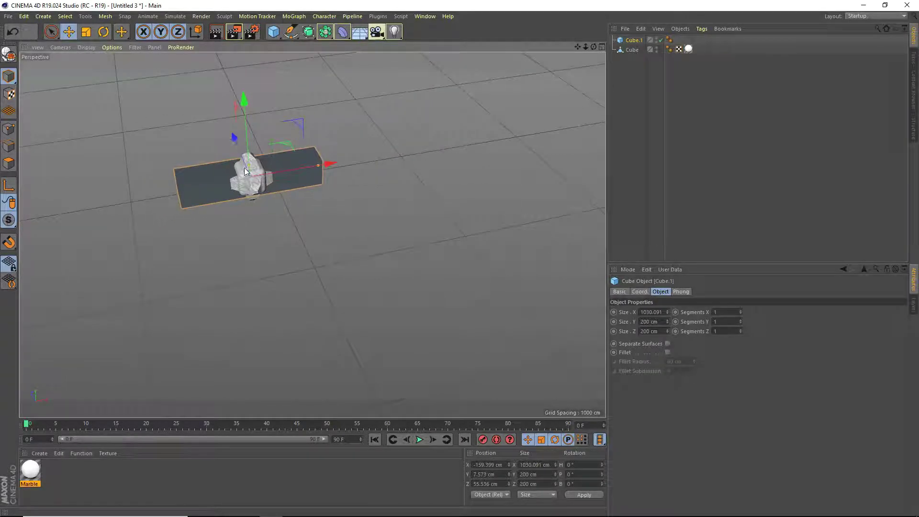
left_click_drag(246, 167, 211, 133)
left_click_drag(249, 165, 247, 138)
scroll(284, 170, "down", 3)
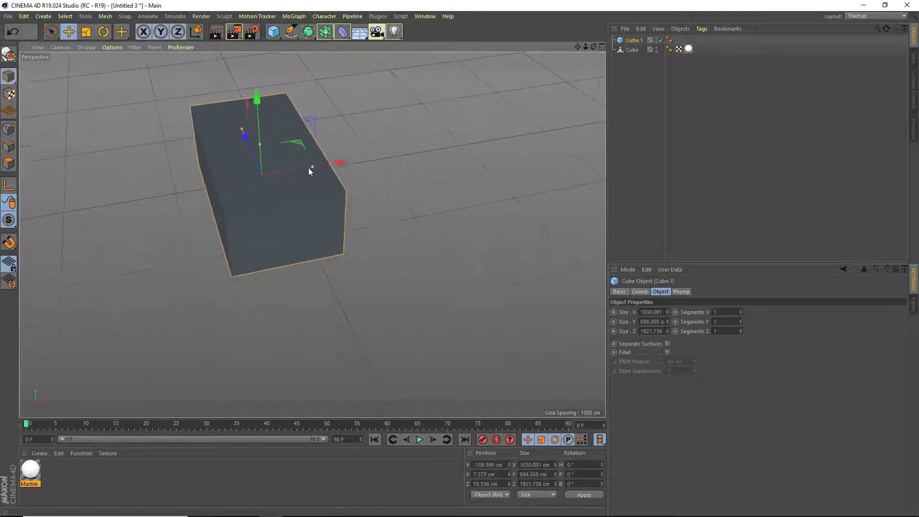
Enlarge the new cube to about 5679 cm on X, 2538 cm on Y and 6529 cm on Z
left_click_drag(308, 167, 400, 153)
scroll(346, 182, "down", 3)
left_click_drag(264, 149, 218, 79)
left_click_drag(368, 138, 431, 125)
left_click_drag(238, 111, 246, 89)
scroll(293, 127, "down", 3)
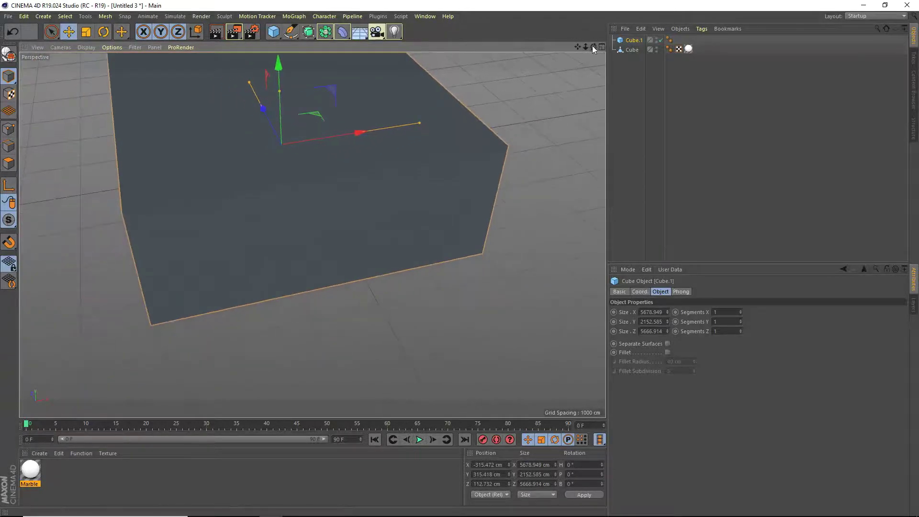
left_click_drag(593, 47, 551, 24)
left_click_drag(575, 62, 411, 56)
mouse_move(379, 167)
left_mouse_down()
mouse_move(366, 171)
mouse_move(377, 168)
left_mouse_up()
left_click_drag(261, 152, 263, 140)
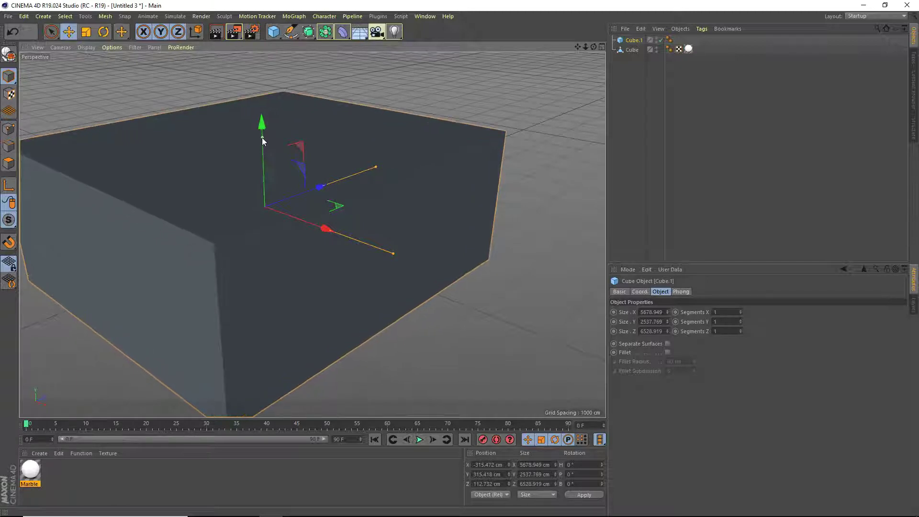
Enable Fillet on the large cube with a 700 cm radius and 10 subdivisions
left_click(667, 352)
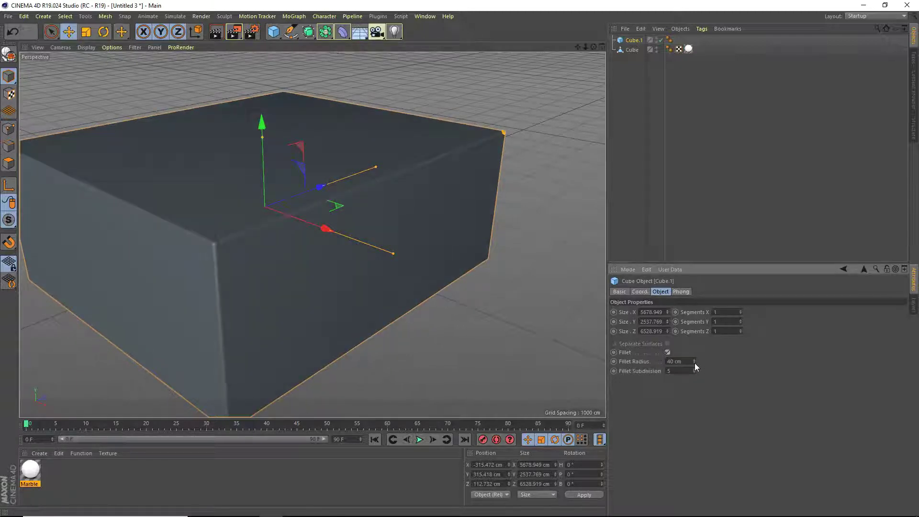
left_click_drag(694, 361, 694, 351)
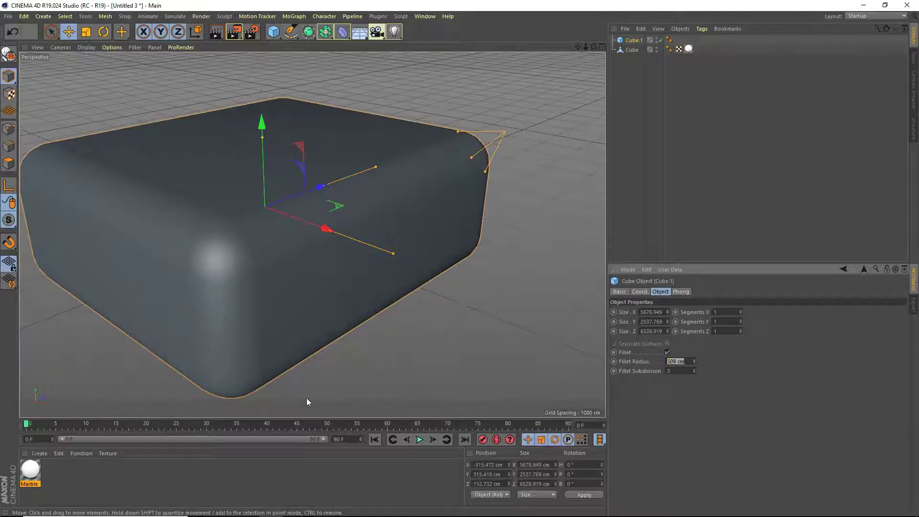
key("Return")
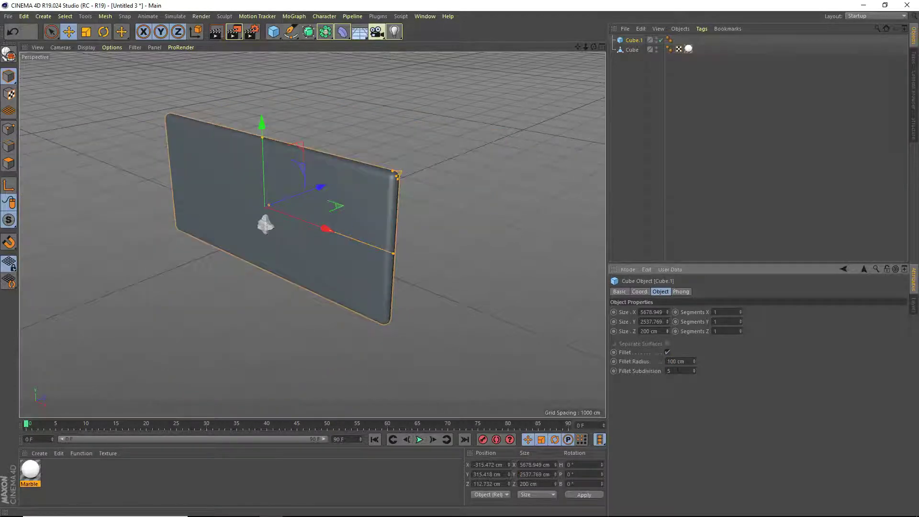
key("ctrl+z")
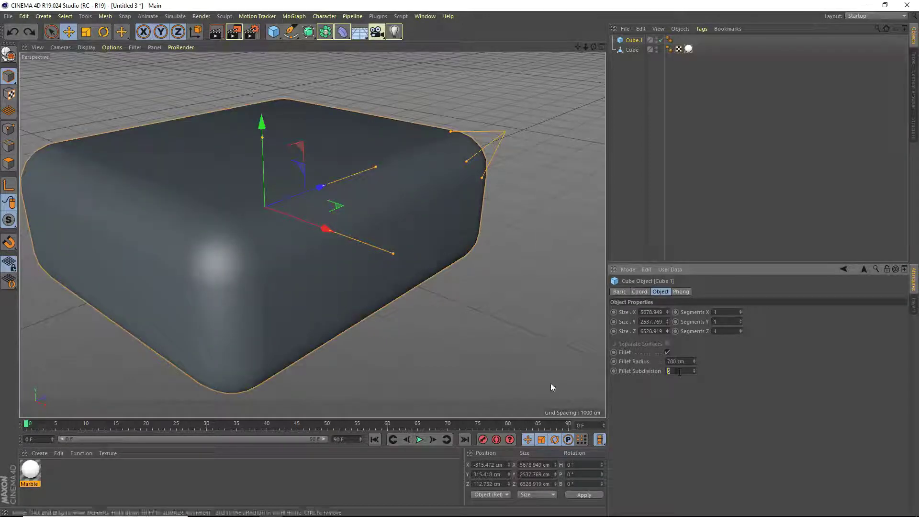
type("10")
key("Return")
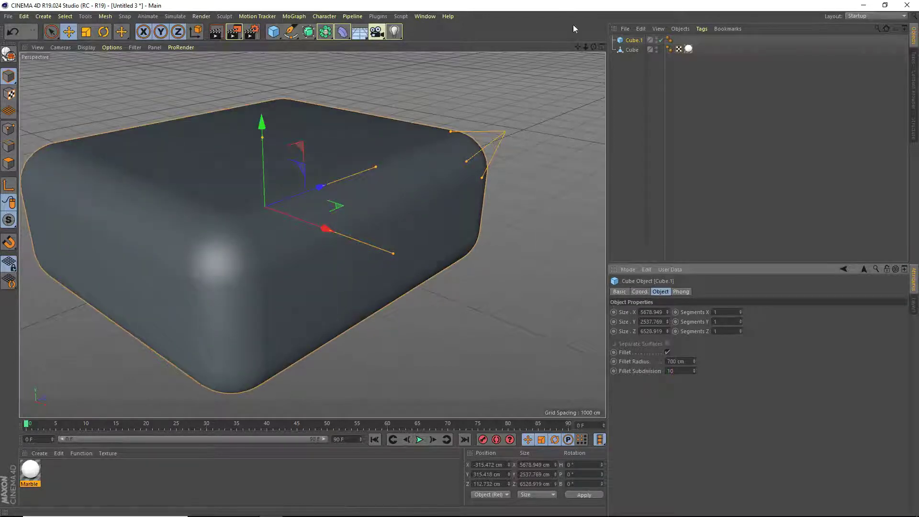
Make the large cube editable and delete its top face, front face and the rounded strip between them
left_click_drag(593, 47, 555, 48)
left_click(9, 54)
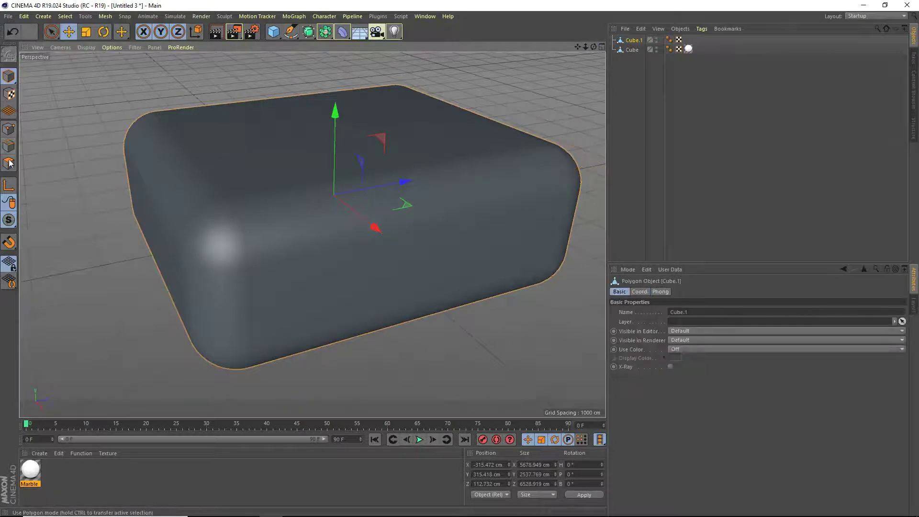
left_click(9, 163)
double_click(300, 172)
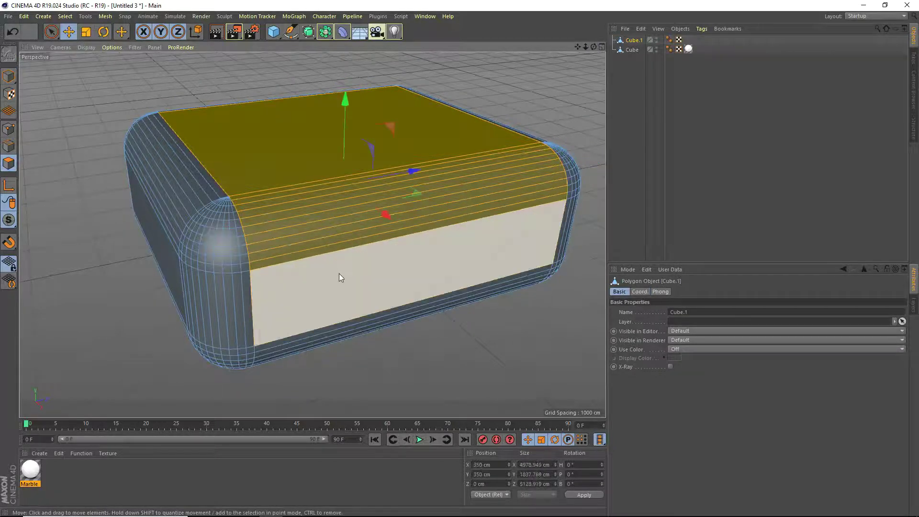
key("Delete")
Delete all remaining polygons of the large cube except the floor, the back wall and the curved strip joining them
scroll(406, 270, "up", 6)
key("ctrl+a")
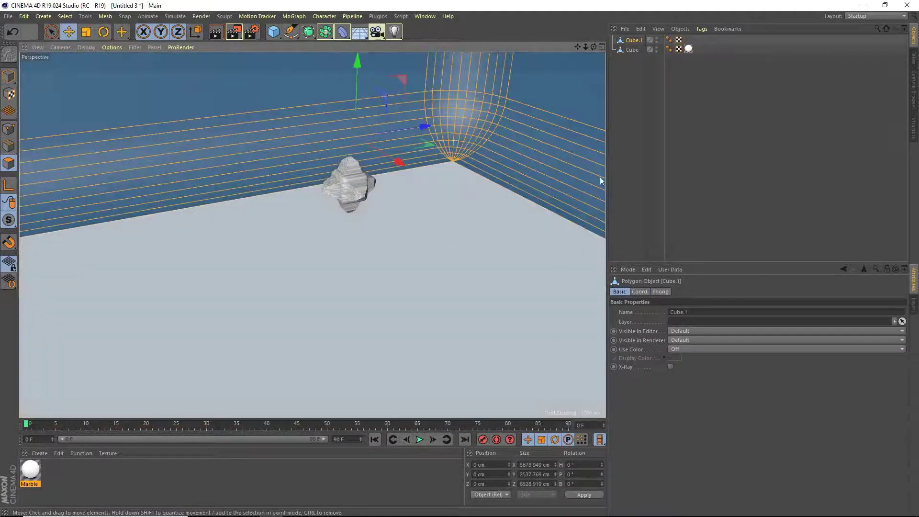
left_click_drag(594, 45, 354, 241)
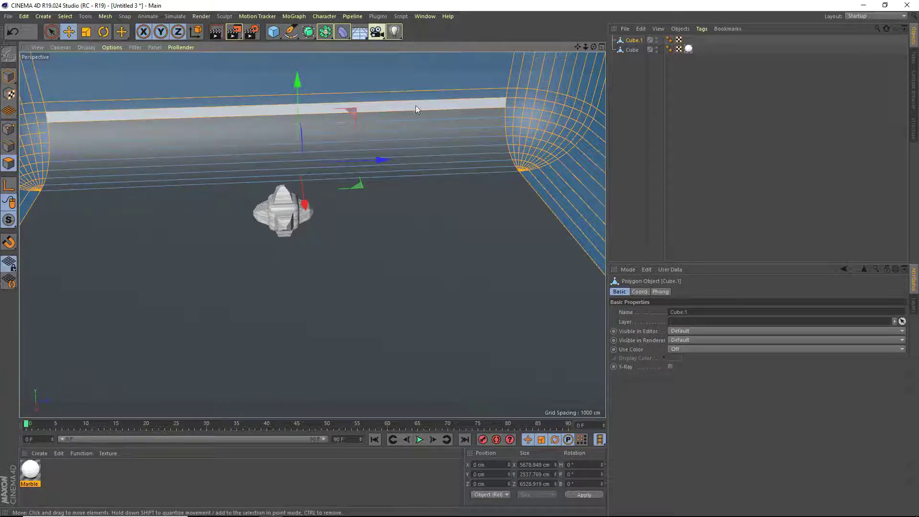
scroll(407, 88, "down", 8)
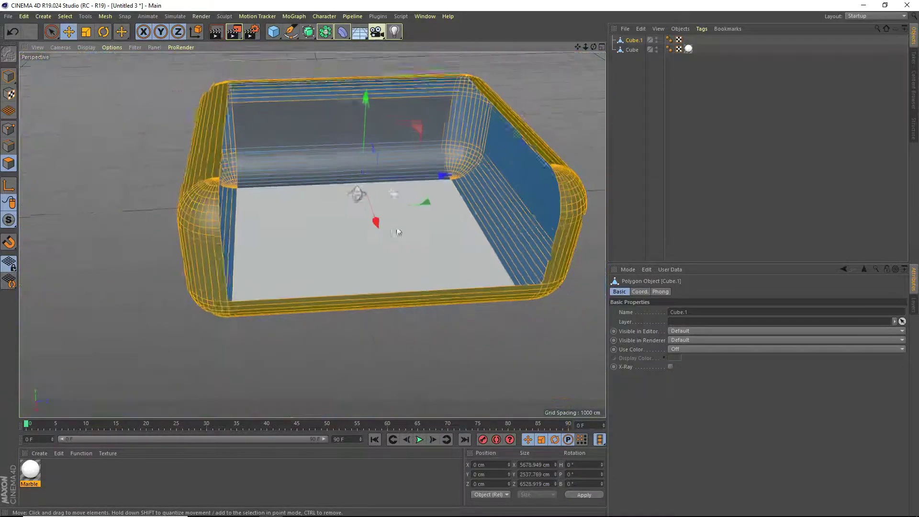
key("Delete")
Raise the back wall's upper edge to about 1491 cm on Y and return to Model mode
left_click_drag(594, 47, 656, 36)
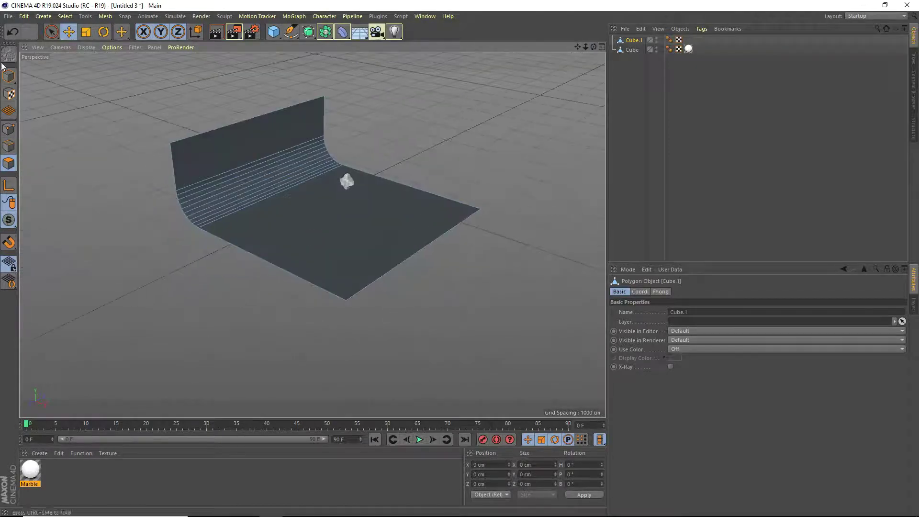
left_click(8, 146)
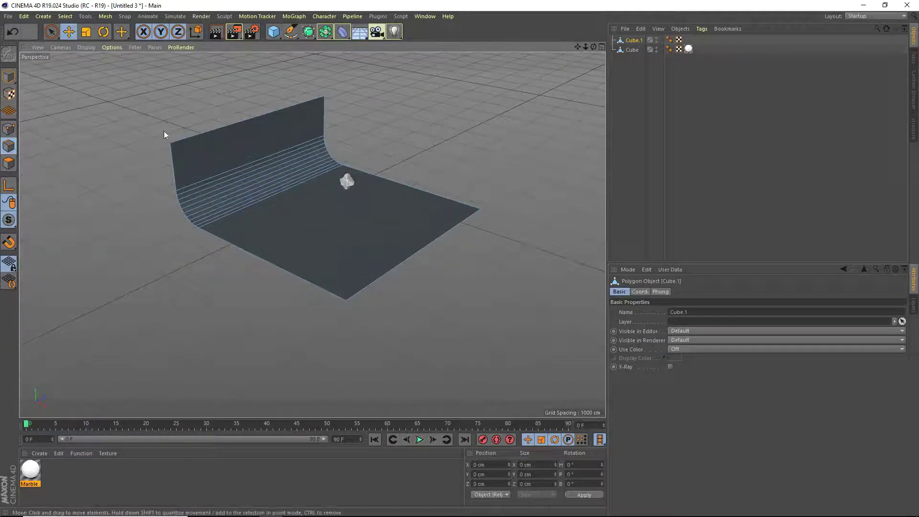
left_click(199, 136)
left_click_drag(259, 187, 255, 150)
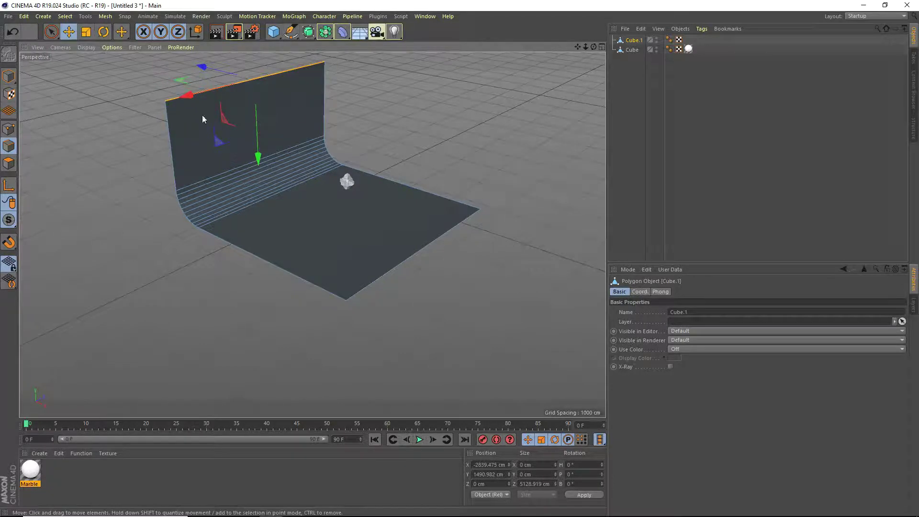
left_click(10, 75)
Select both the backdrop and the marble object and move them up together to about 3741 cm on Y
scroll(324, 160, "down", 3)
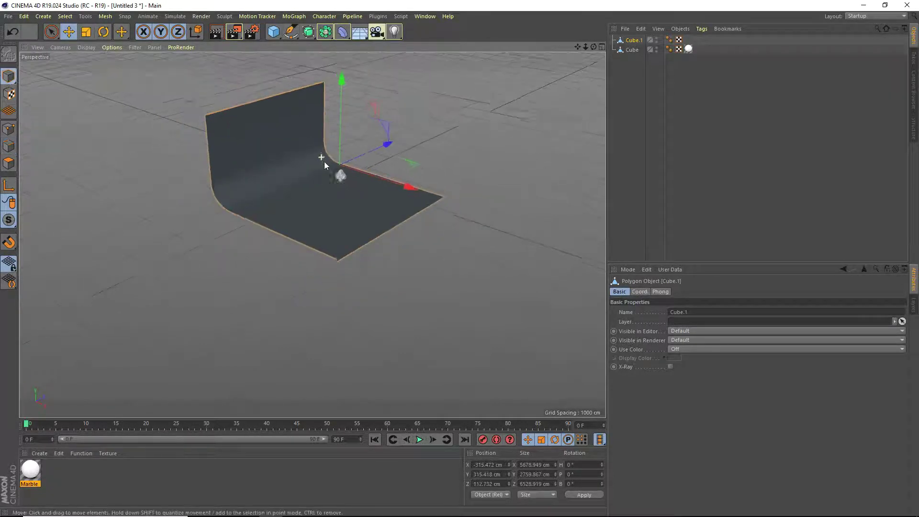
left_click_drag(594, 46, 593, 45)
key("ctrl+a")
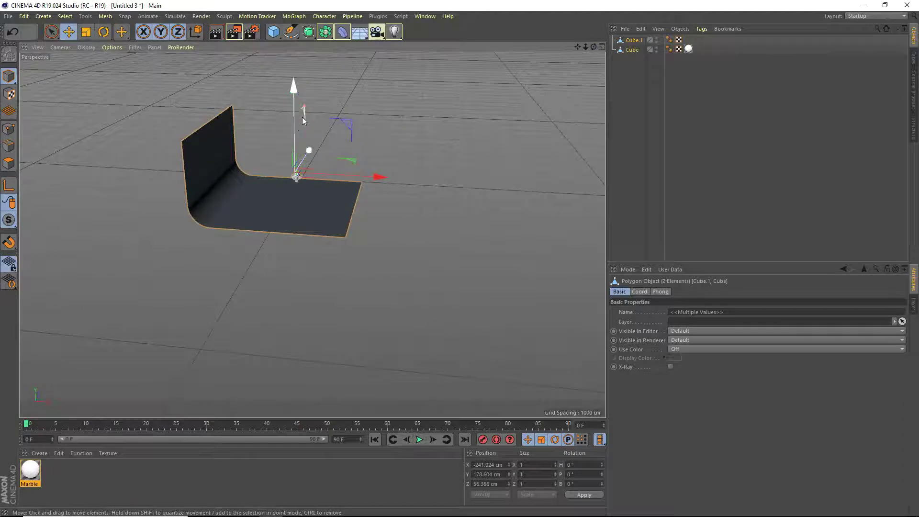
left_click_drag(294, 120, 294, 18)
left_click_drag(593, 46, 577, 218)
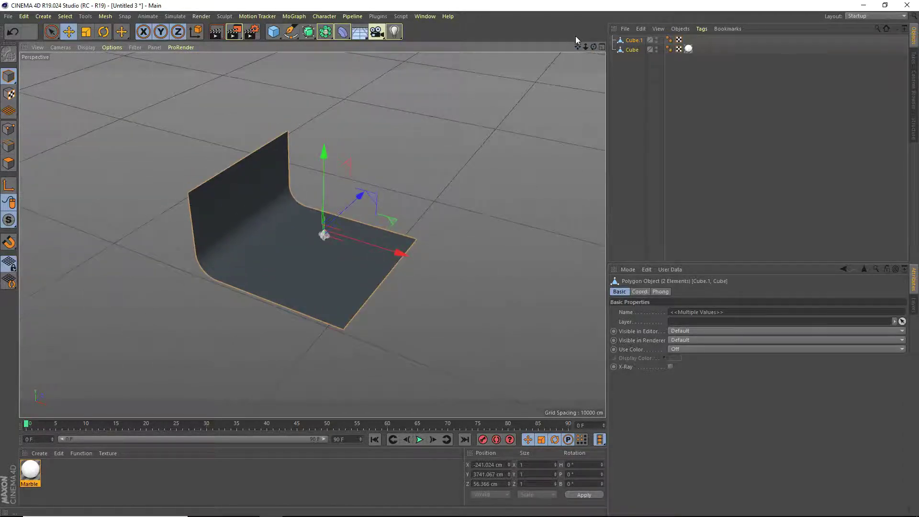
Reposition the backdrop alone around the marble object at about X 1327, Y 4692 and Z 15 cm
left_click(309, 261)
scroll(420, 264, "up", 2)
scroll(390, 259, "up", 2)
left_click_drag(277, 177, 266, 134)
left_click_drag(324, 168, 403, 221)
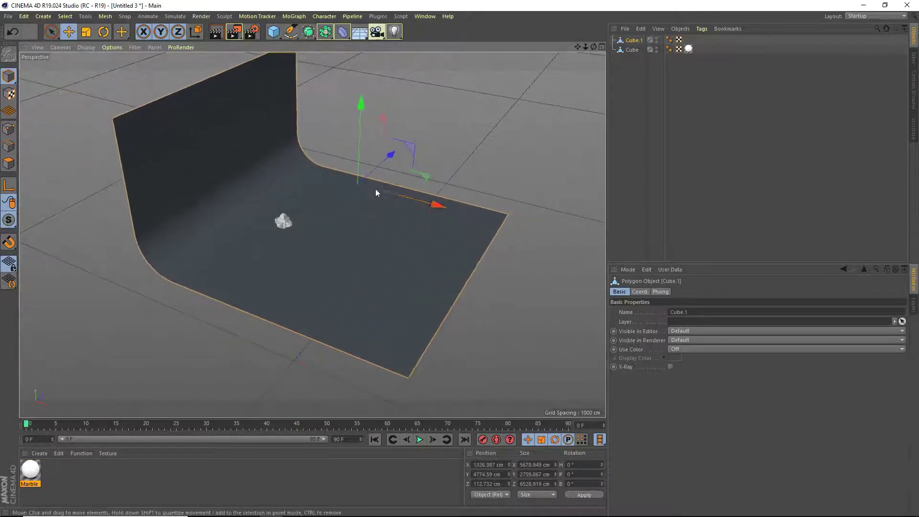
left_click_drag(361, 150, 360, 154)
left_click_drag(593, 47, 462, 57)
mouse_move(389, 195)
left_mouse_down()
mouse_move(364, 197)
mouse_move(372, 200)
left_mouse_up()
Rotate the marble object to about -38° heading, -36° pitch and 7° bank in front of the backdrop
scroll(291, 226, "up", 12)
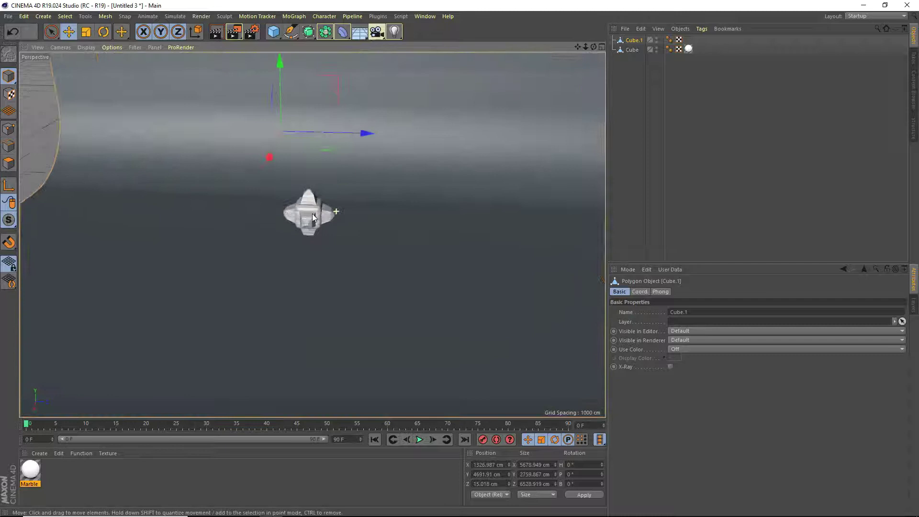
left_click_drag(593, 47, 599, 40)
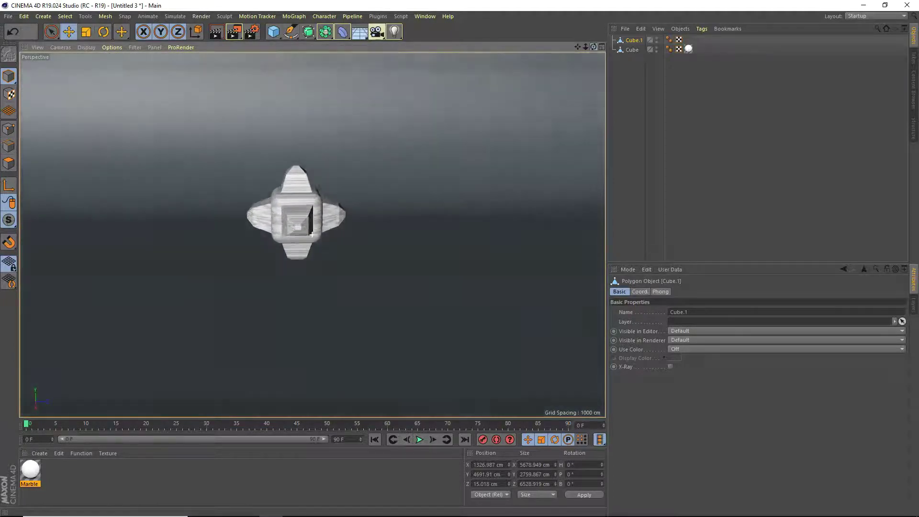
scroll(323, 185, "up", 2)
scroll(324, 187, "up", 5)
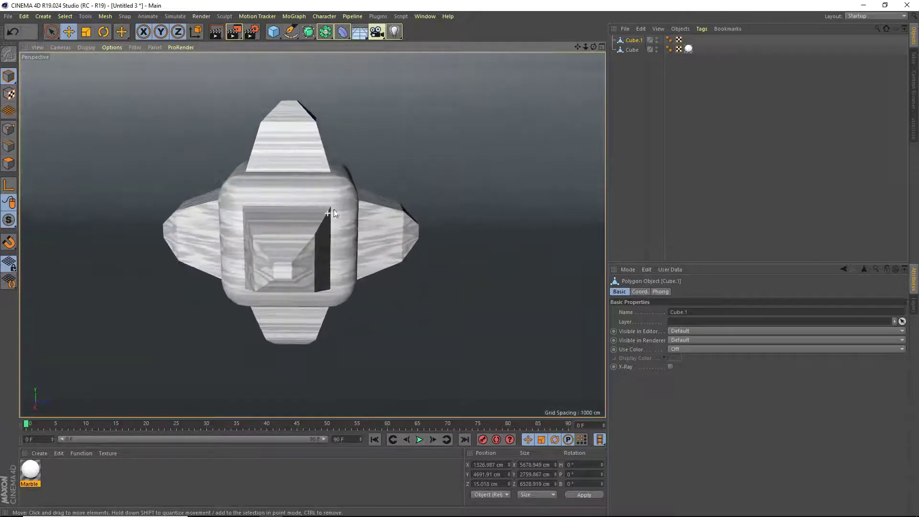
left_click(632, 50)
left_click(103, 31)
left_click_drag(306, 250, 261, 243)
left_click_drag(317, 200, 298, 242)
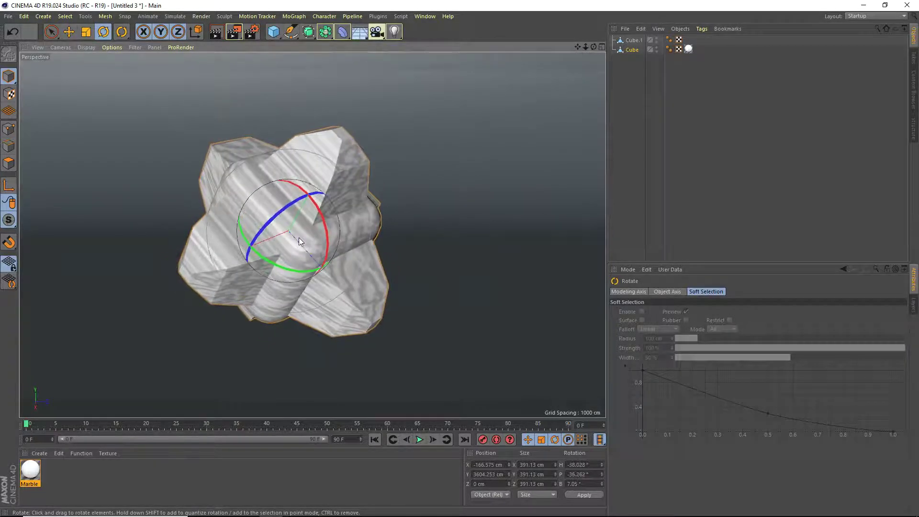
left_click_drag(578, 48, 594, 44)
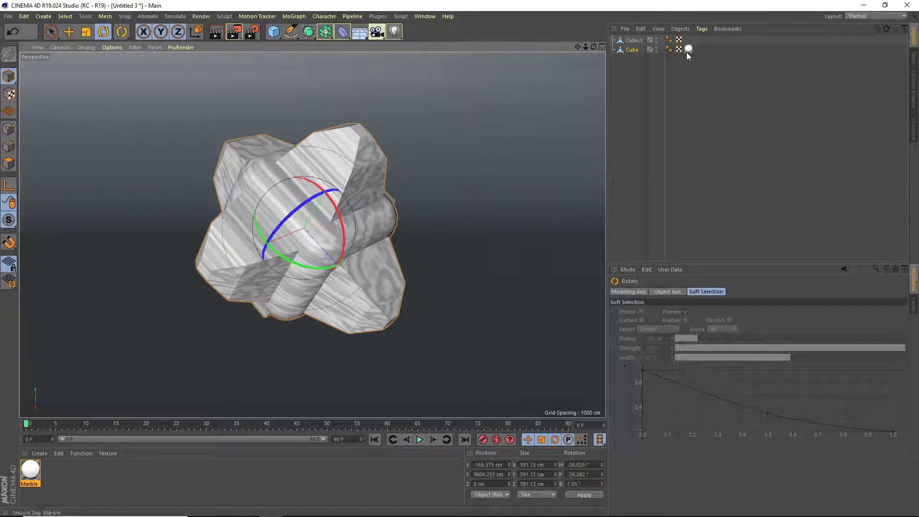
Add a camera that captures the current view of the marble object
left_click(378, 33)
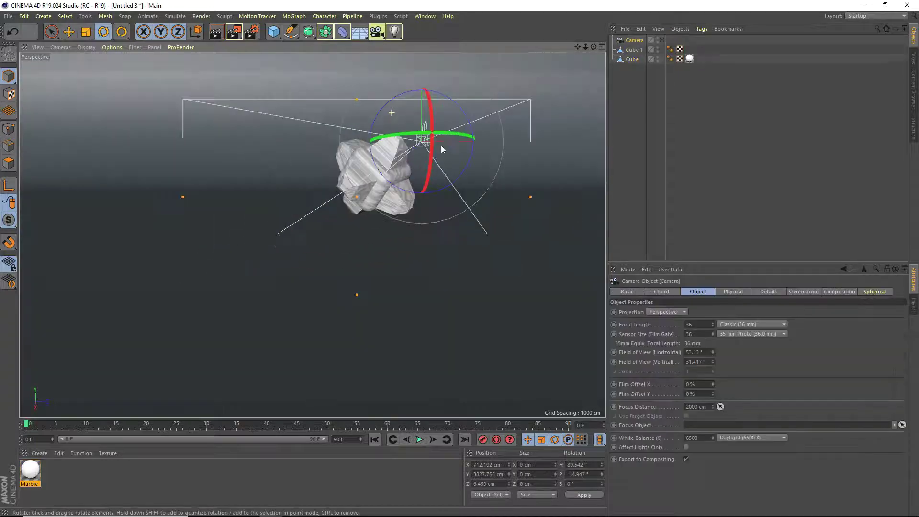
scroll(472, 131, "down", 5)
left_click_drag(595, 47, 694, 29)
scroll(592, 66, "down", 4)
Move the curved backdrop to about X 1732 cm and Y 4670 cm
left_click(362, 220)
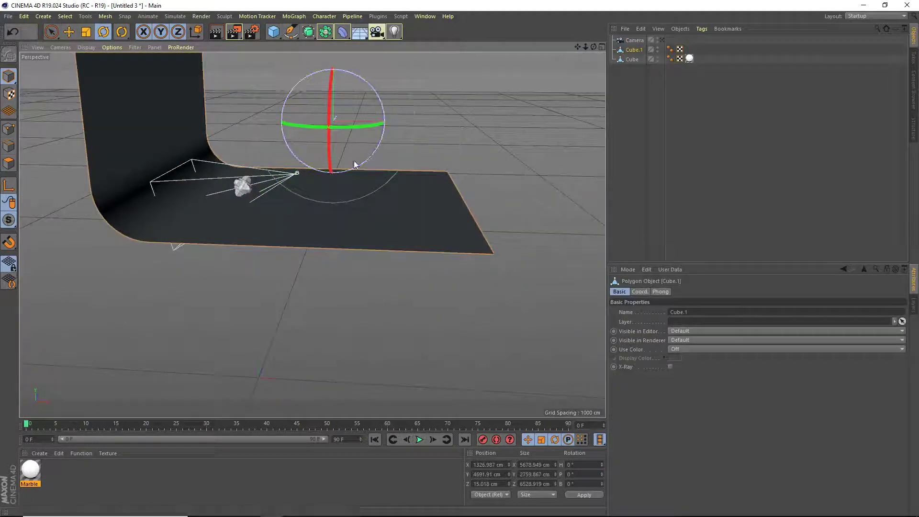
left_click(69, 31)
left_click_drag(378, 119, 410, 119)
left_click_drag(357, 84, 360, 86)
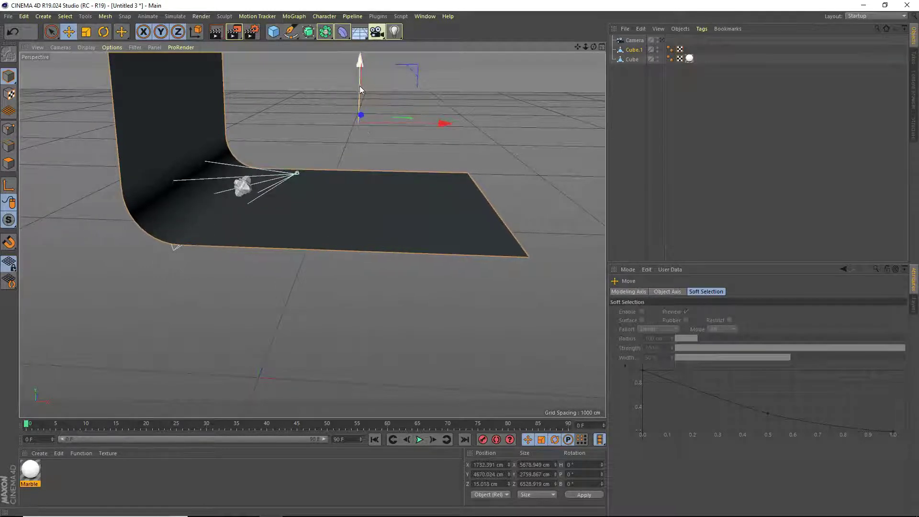
left_click_drag(594, 47, 528, 95)
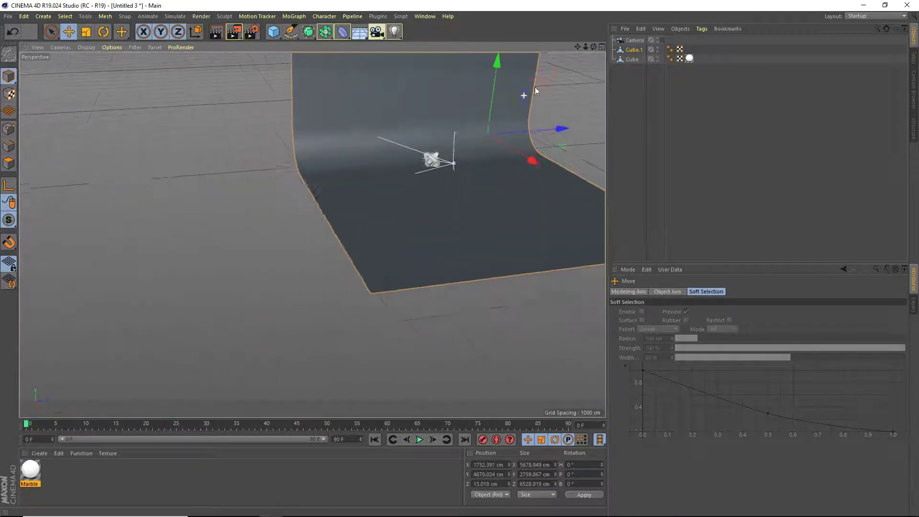
left_click_drag(576, 48, 245, 111)
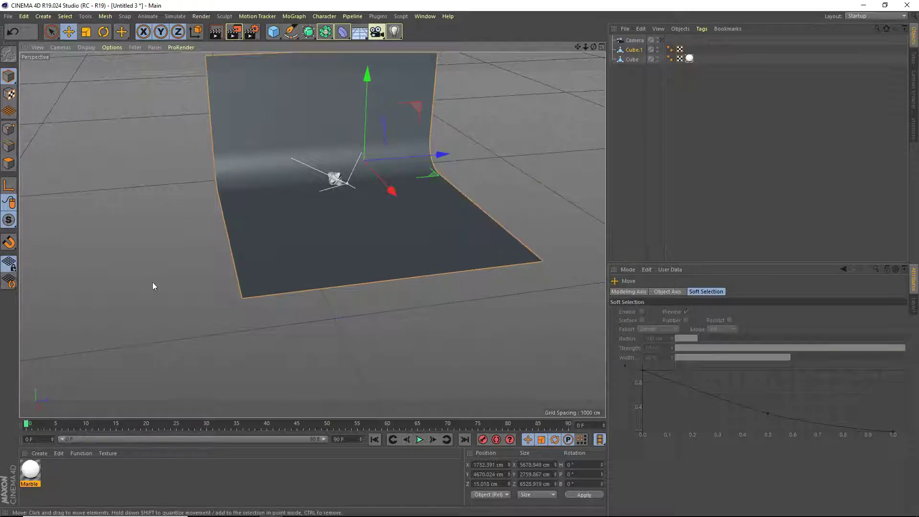
Create a new material and name it Softbox
double_click(88, 482)
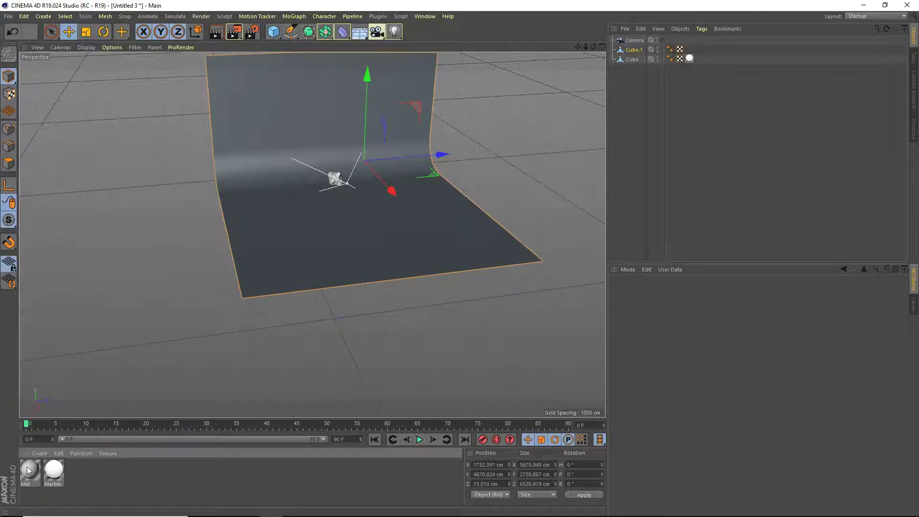
double_click(26, 484)
type("Softbox")
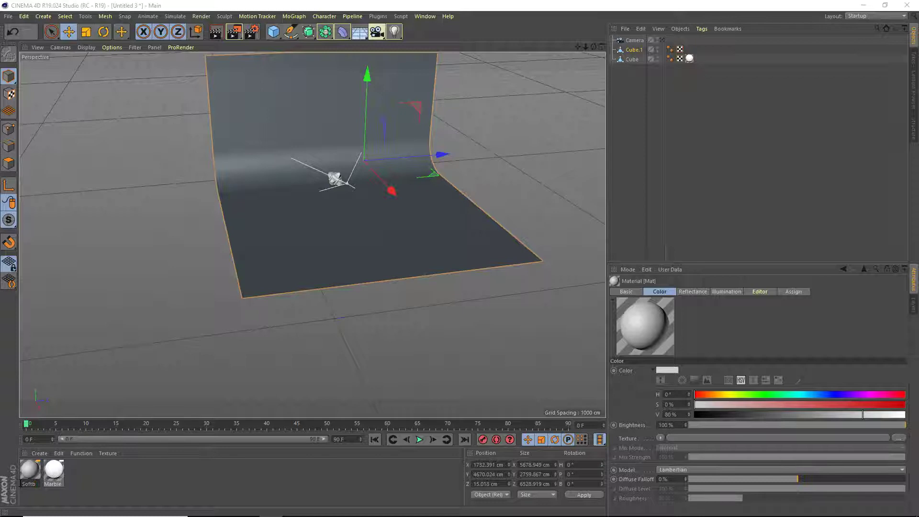
key("Return")
Make the Softbox material luminance-only by disabling Color and Reflectance and enabling Luminance, and turn on GI Area Light in its illumination settings
double_click(30, 470)
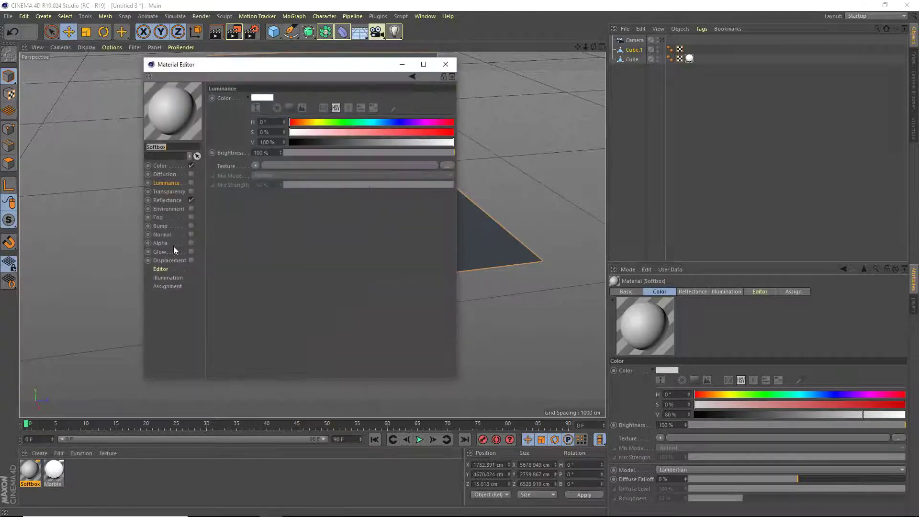
left_click(191, 200)
left_click(191, 166)
left_click(191, 182)
left_click(191, 183)
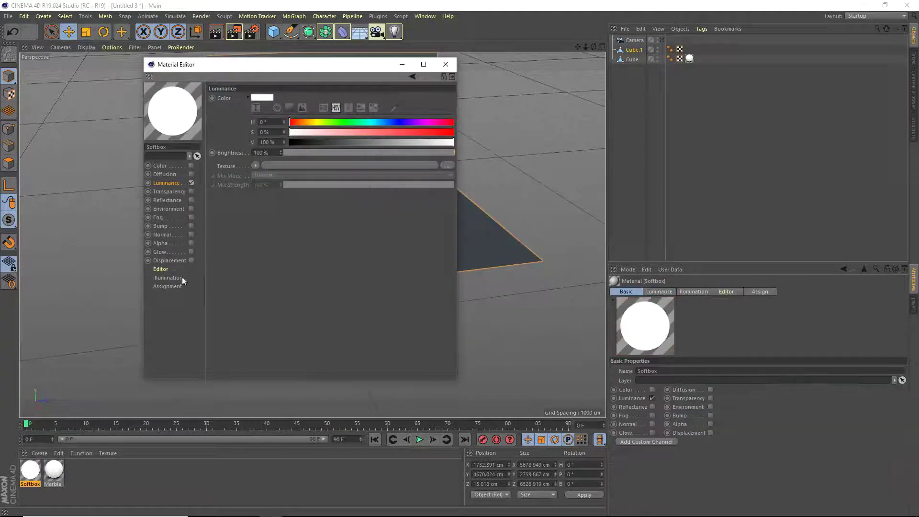
left_click(178, 278)
left_click(266, 139)
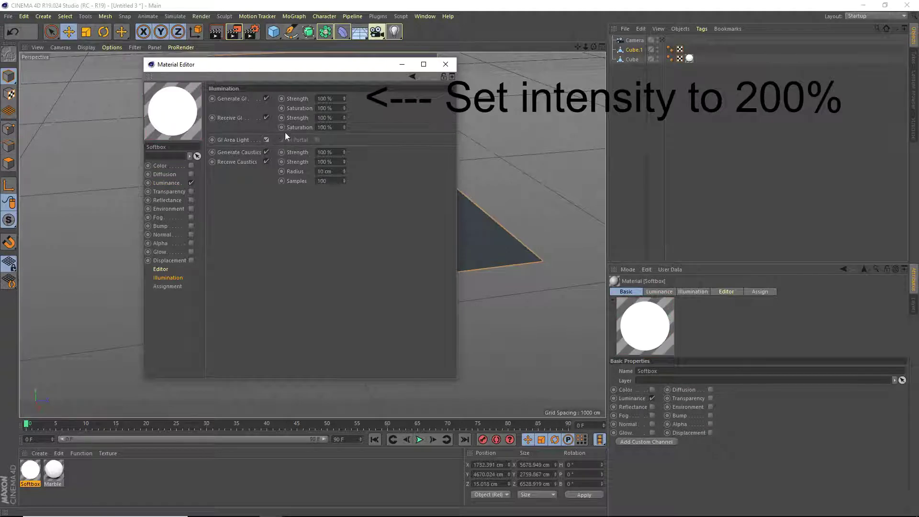
left_click(446, 65)
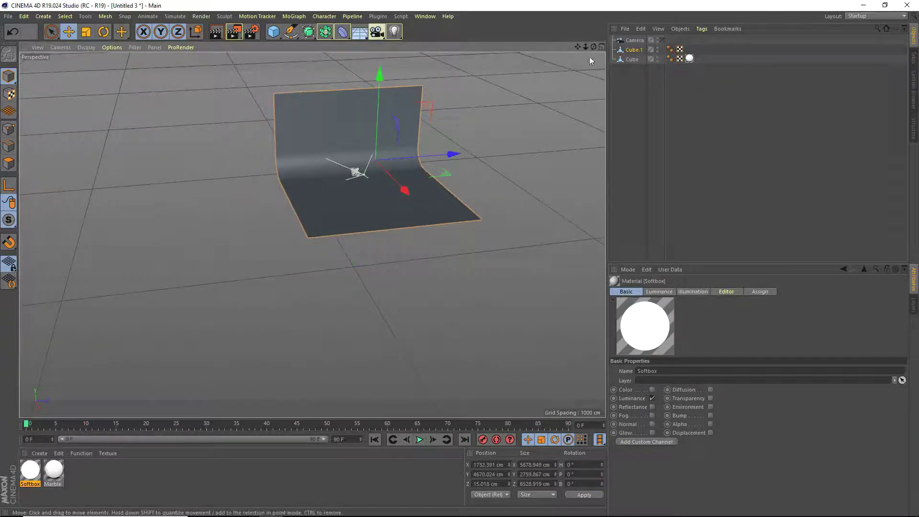
Add a plane about 4597 by 4778 cm above the backdrop, at about X 1185, Y 6769 and Z 486 cm
left_click_drag(578, 47, 527, 83)
left_click_drag(274, 32, 344, 63)
left_click_drag(321, 235, 317, 69)
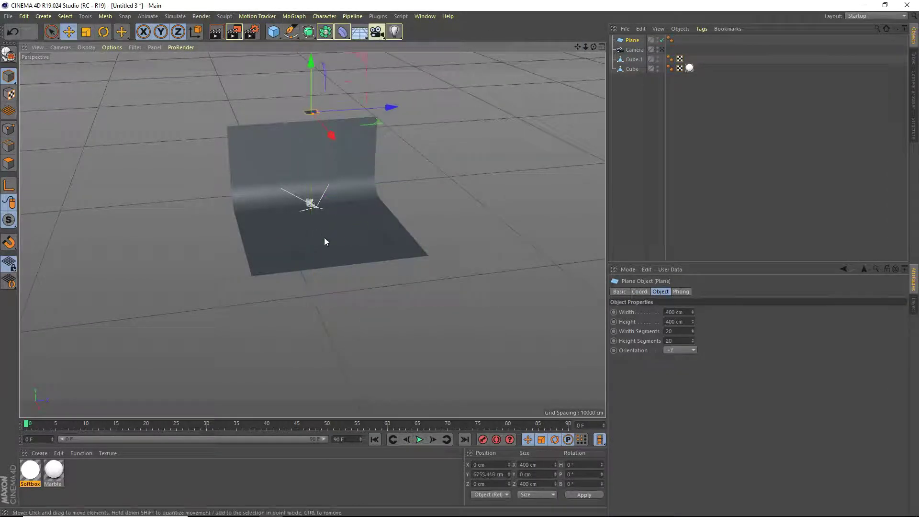
left_click_drag(329, 107, 394, 104)
left_click_drag(329, 113, 365, 152)
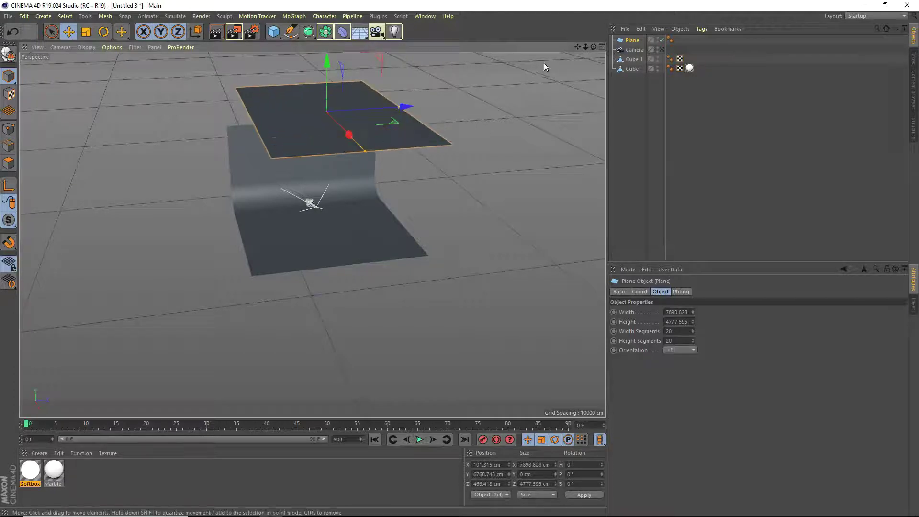
left_click_drag(593, 47, 713, 49)
left_click_drag(399, 121, 342, 118)
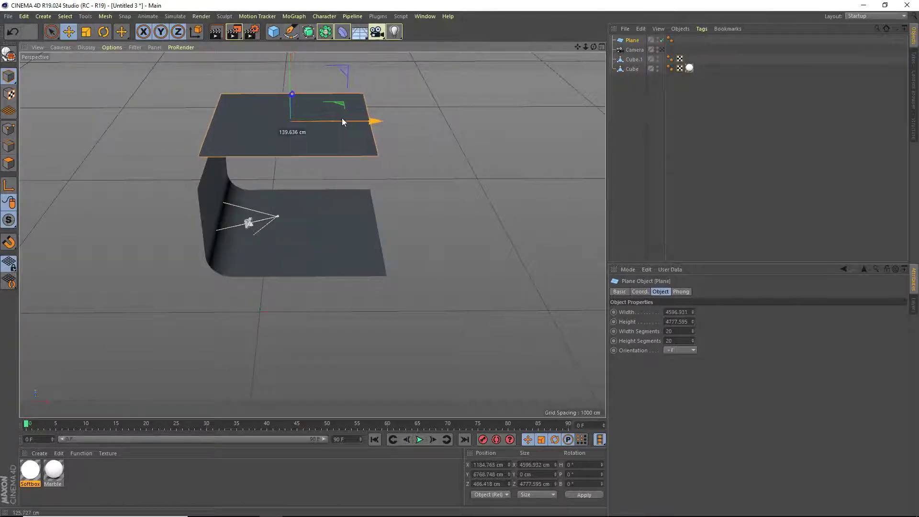
Apply the Softbox material to the plane and reposition the plane over the backdrop at about Y 6448 and Z -11 cm
left_click_drag(30, 470, 269, 134)
left_click_drag(594, 47, 510, 105)
left_click_drag(413, 188, 395, 189)
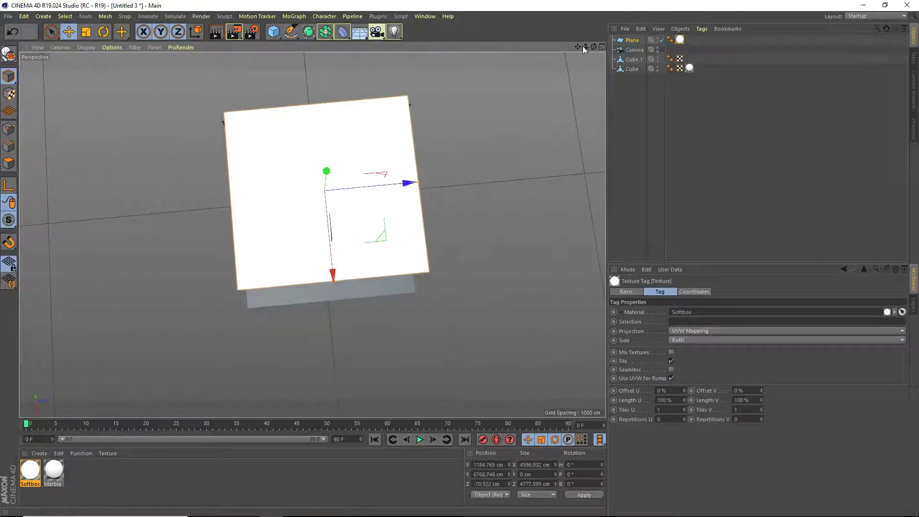
left_click_drag(593, 47, 714, 7)
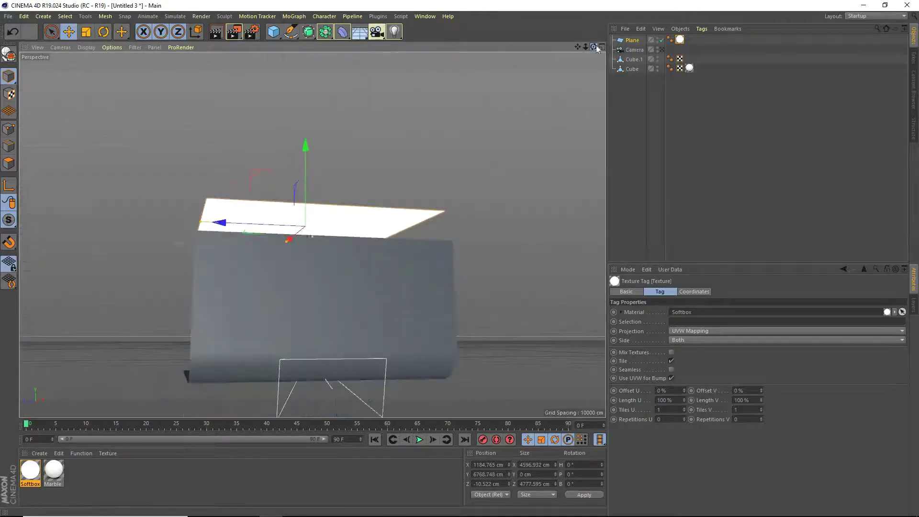
left_click_drag(304, 165, 303, 181)
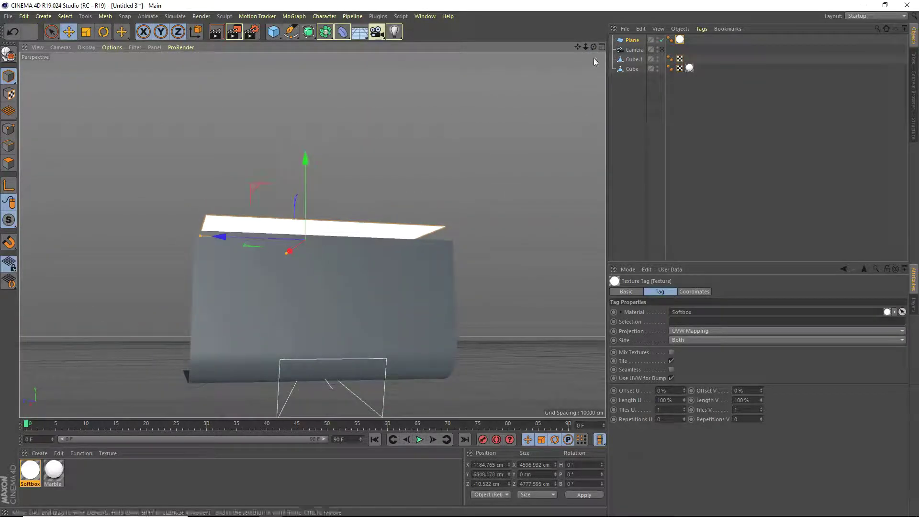
left_click_drag(594, 46, 574, 61)
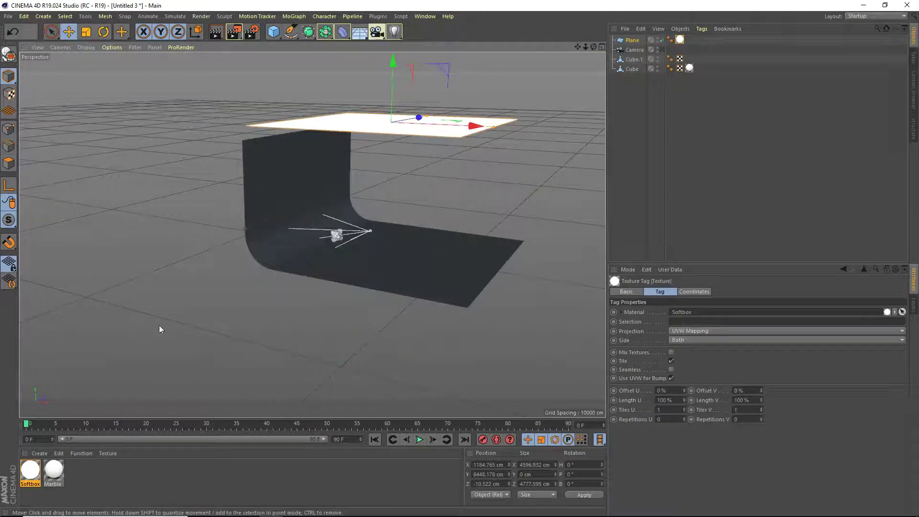
Create another new material and name it Bakcdrop
double_click(79, 493)
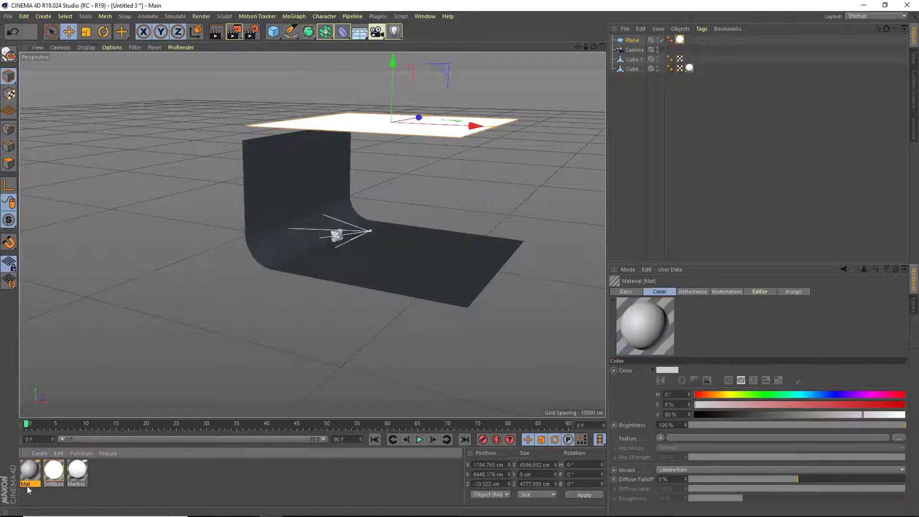
double_click(27, 484)
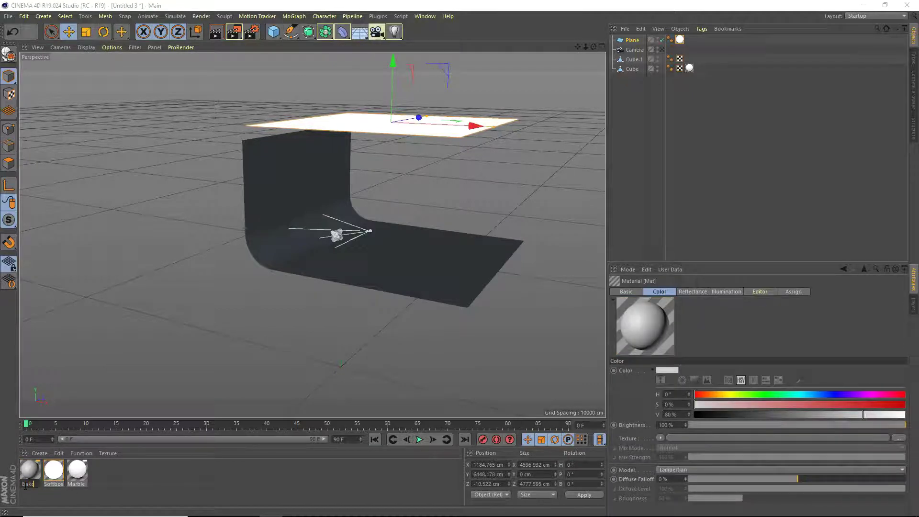
type("Bakcdrop")
key("Return")
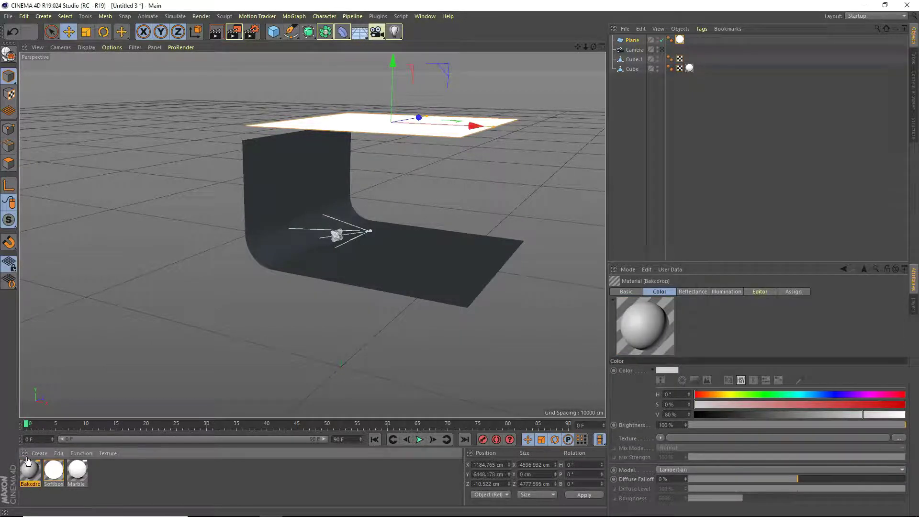
left_click_drag(32, 467, 76, 435)
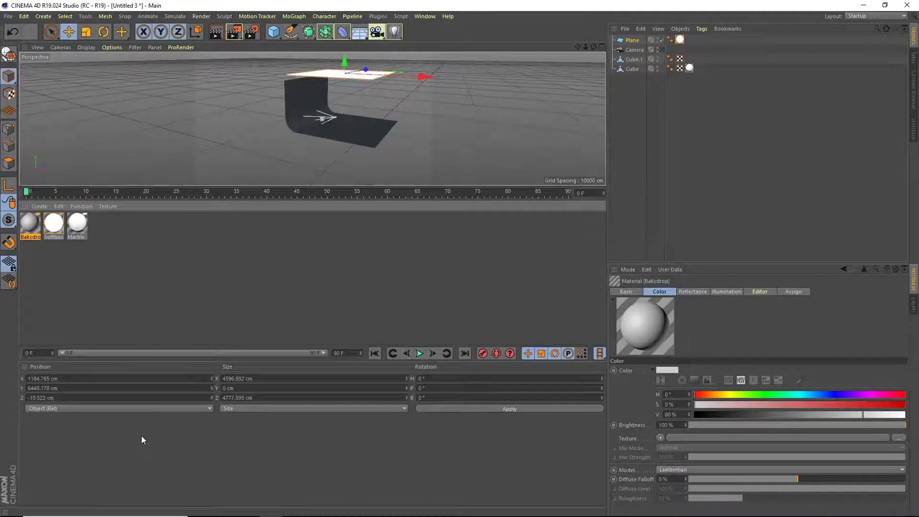
left_click(427, 17)
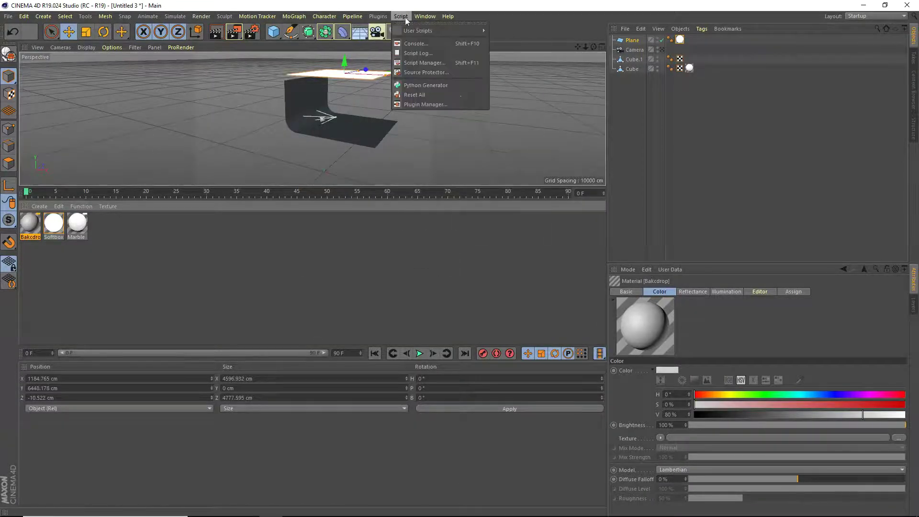
mouse_move(432, 31)
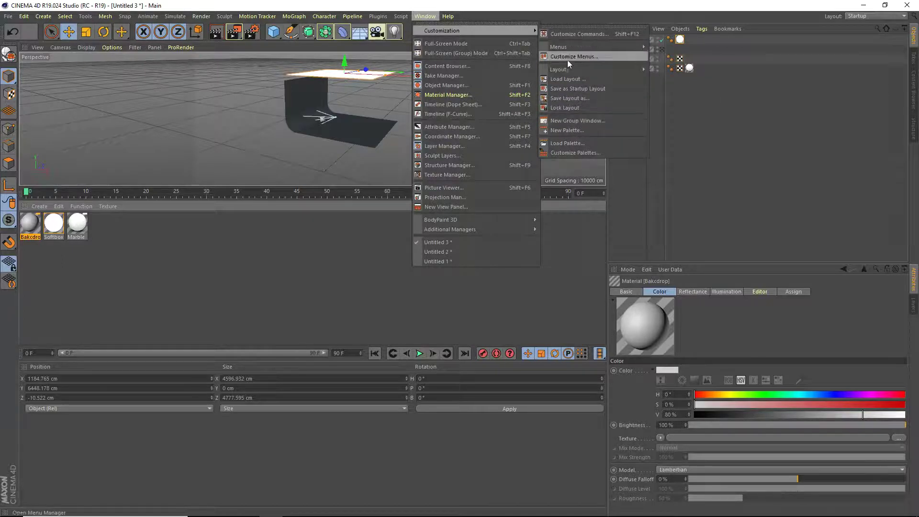
mouse_move(576, 71)
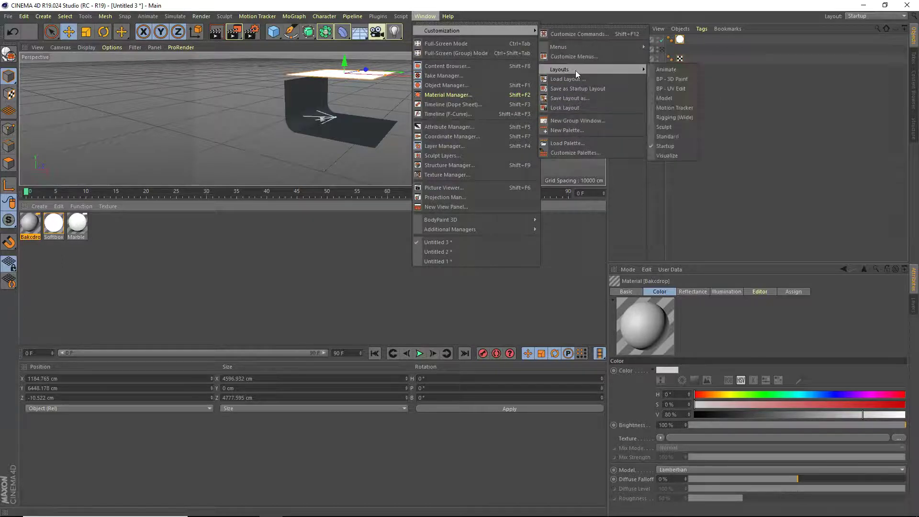
left_click(678, 70)
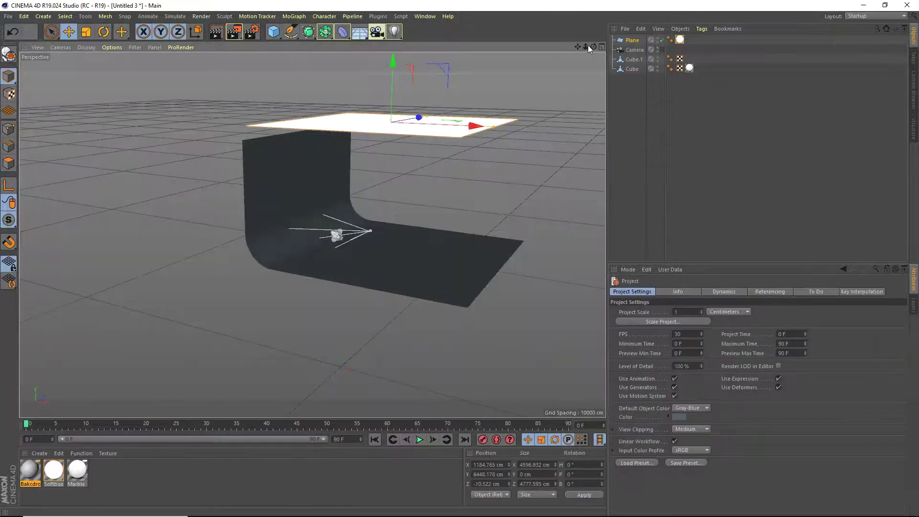
Apply the Bakcdrop material to the curved backdrop
left_click_drag(579, 47, 542, 33)
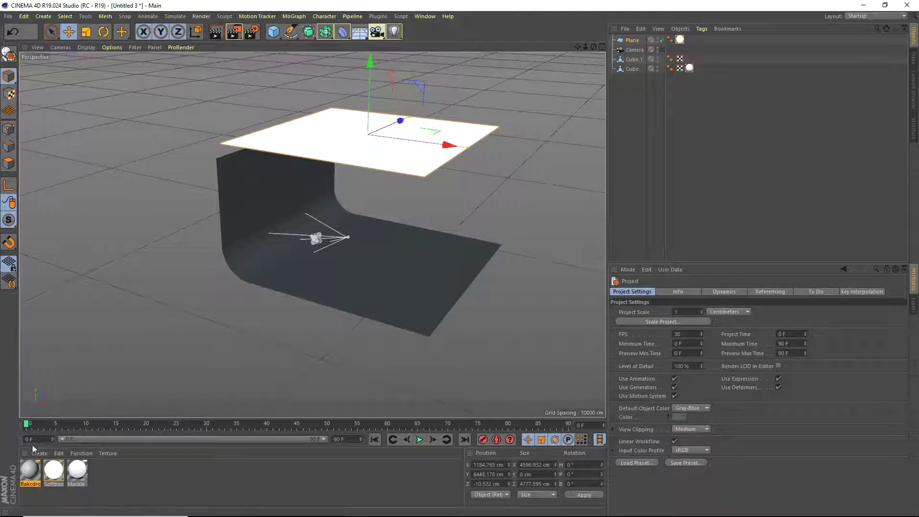
left_click_drag(36, 473, 410, 246)
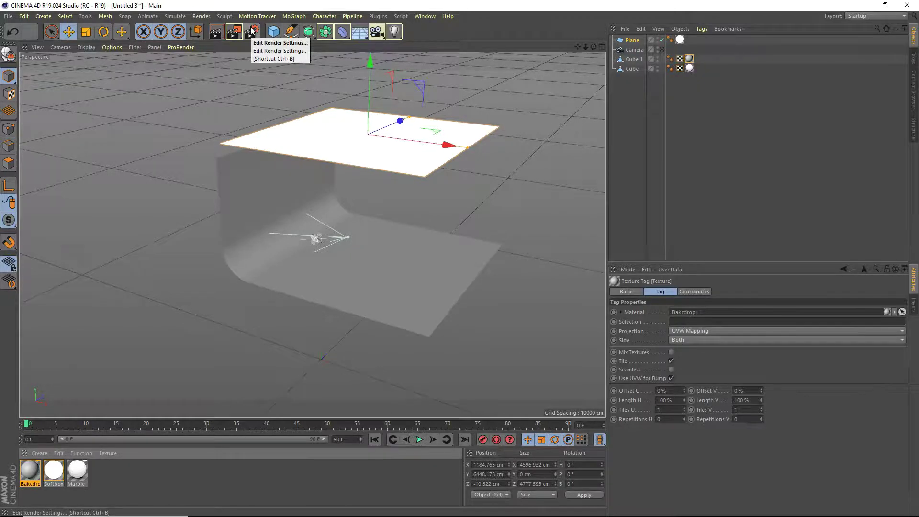
Set the render output size to 1920 by 1080 pixels
left_click(252, 31)
left_click_drag(228, 50, 97, 61)
type("1920")
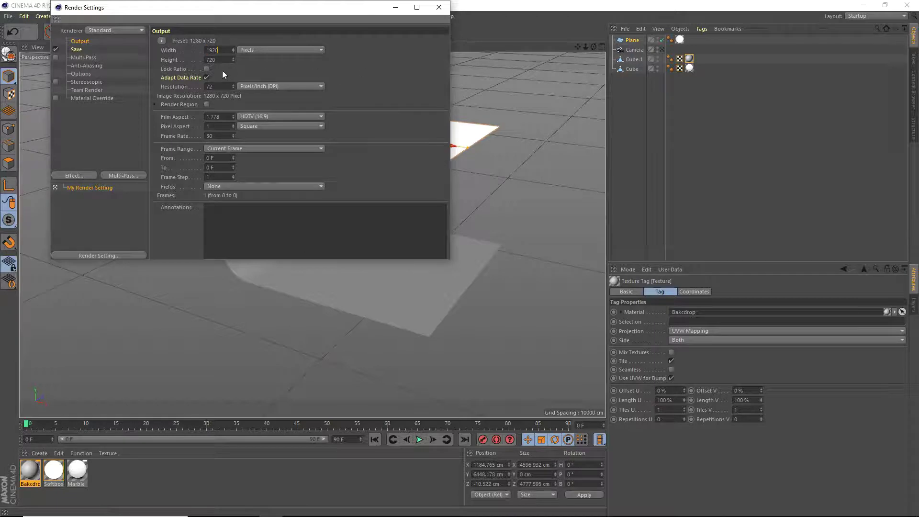
key("Tab")
type("1080")
key("Tab")
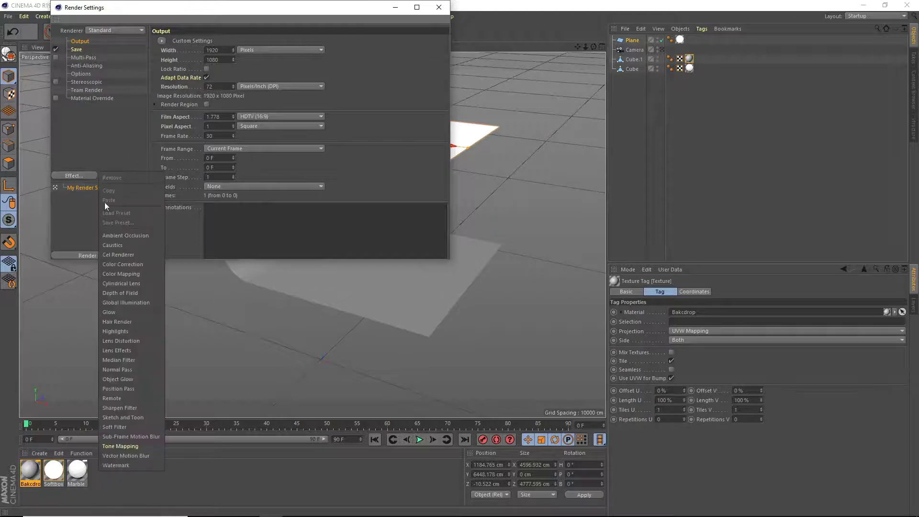
Add the Ambient Occlusion and Global Illumination effects to the render settings
left_click(127, 235)
left_click(69, 175)
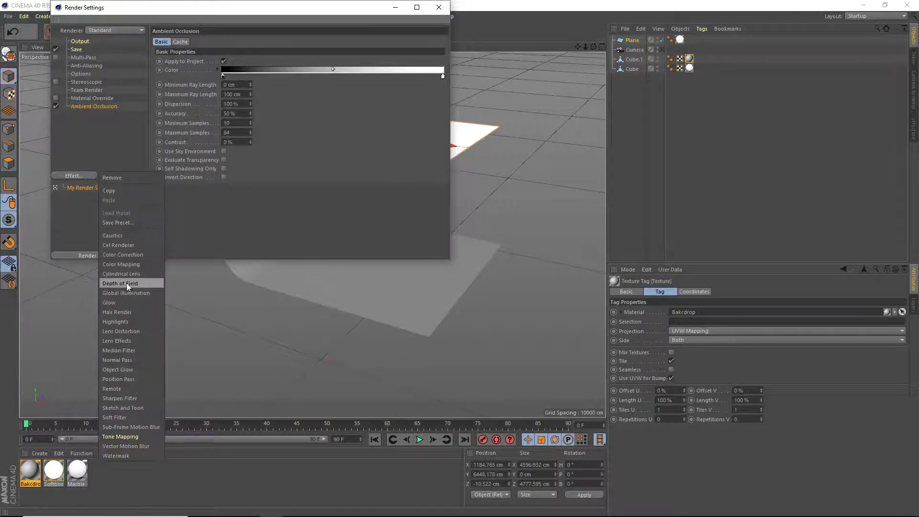
left_click(126, 283)
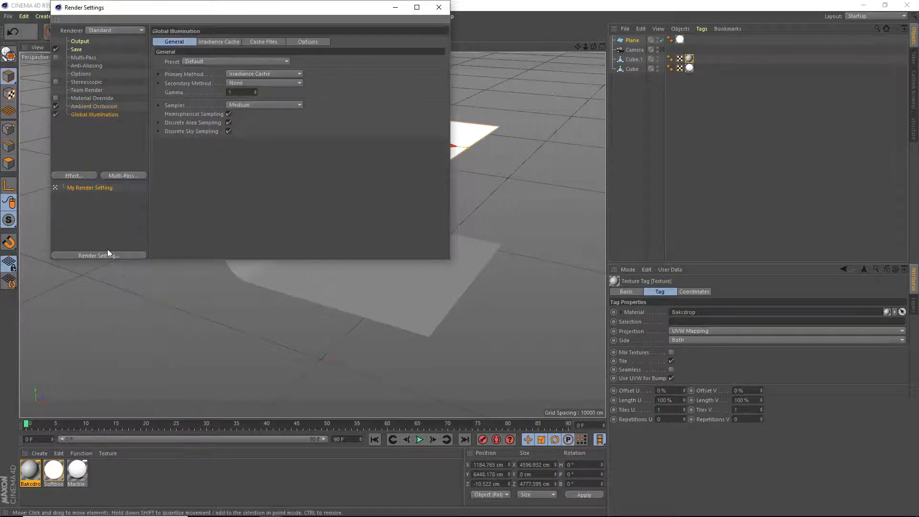
Set the Global Illumination preset to Object Visualization - High and expand its sample options
left_click(205, 60)
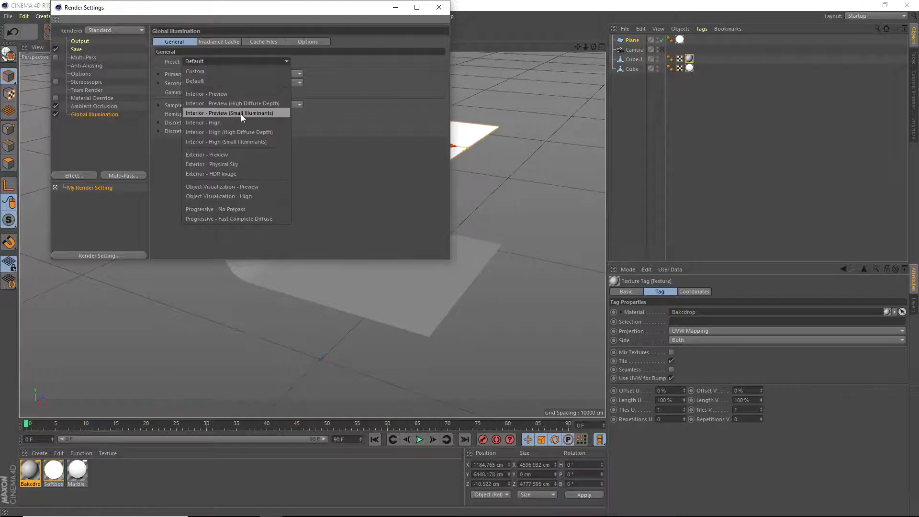
left_click(236, 196)
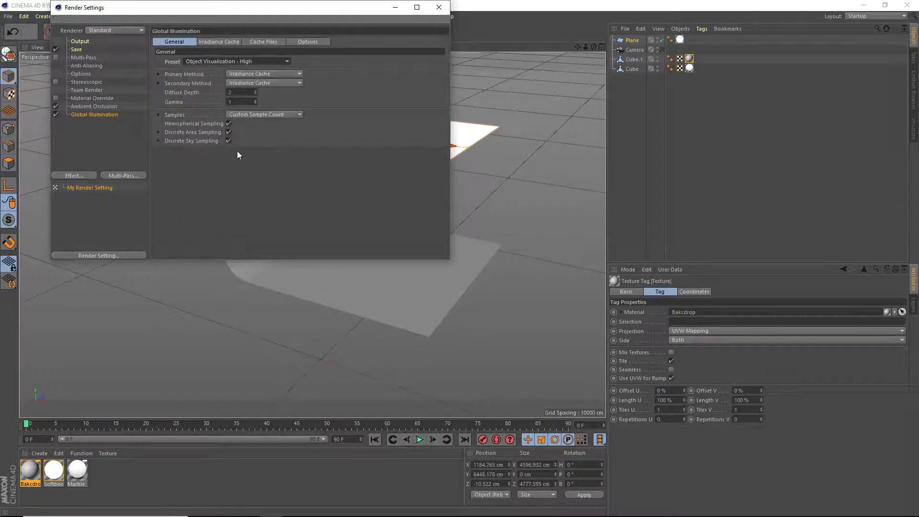
left_click(158, 115)
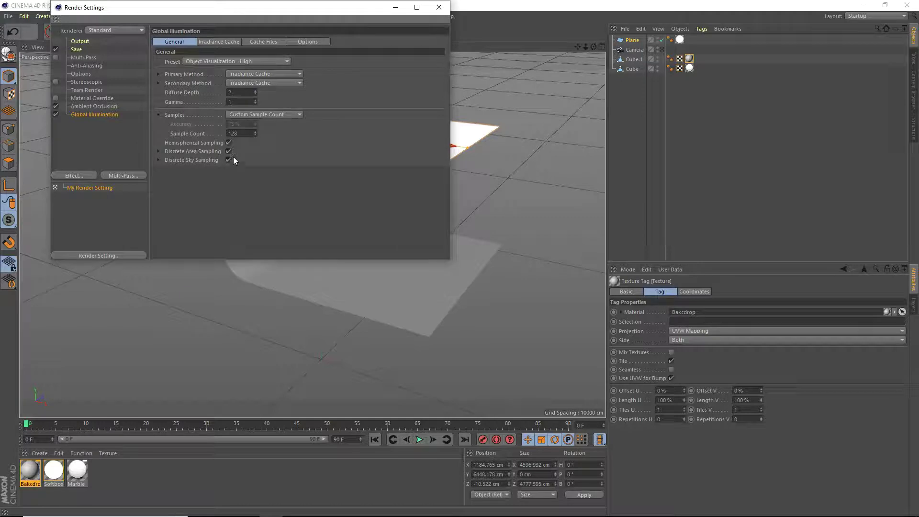
Set the Global Illumination custom sample count to 256
left_click_drag(242, 136, 145, 142)
type("512")
key("Return")
double_click(233, 134)
type("256")
key("Return")
Review the Global Illumination irradiance cache, cache file, additional option and general settings, including the record density choices
left_click(212, 42)
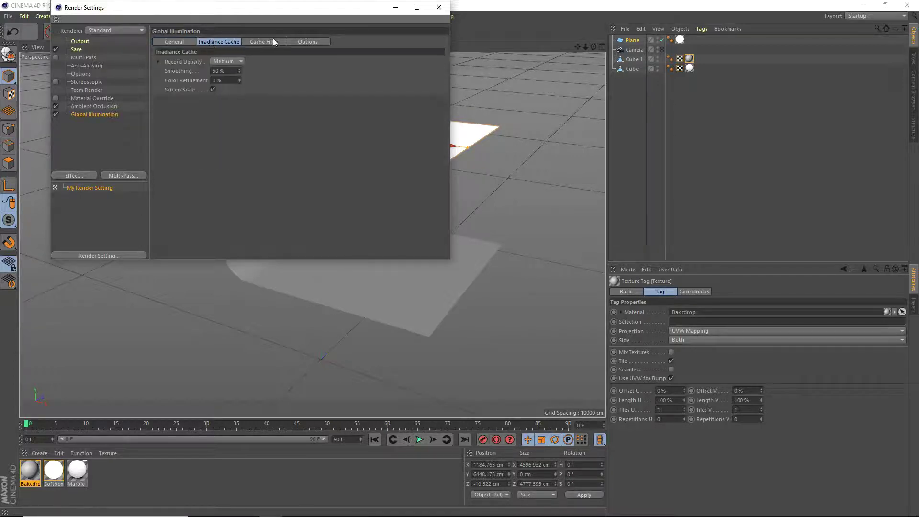
left_click(272, 42)
left_click(308, 42)
left_click(170, 42)
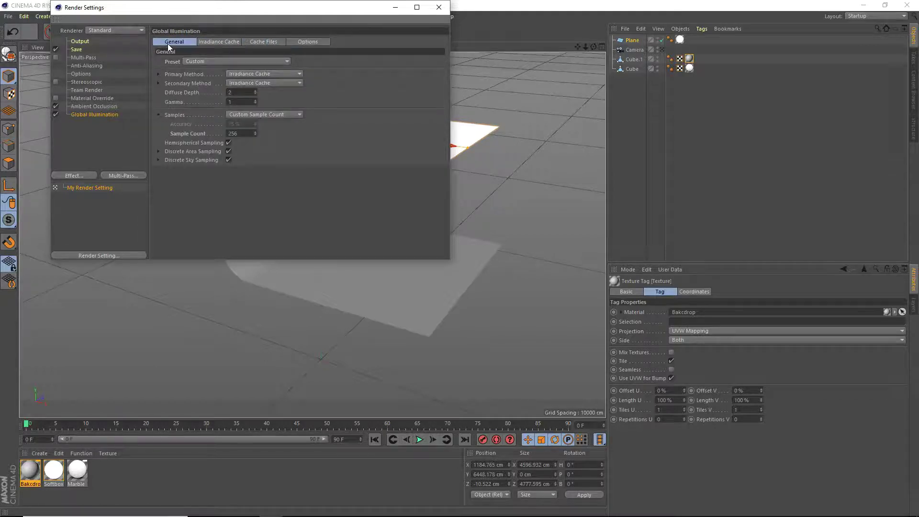
left_click(223, 41)
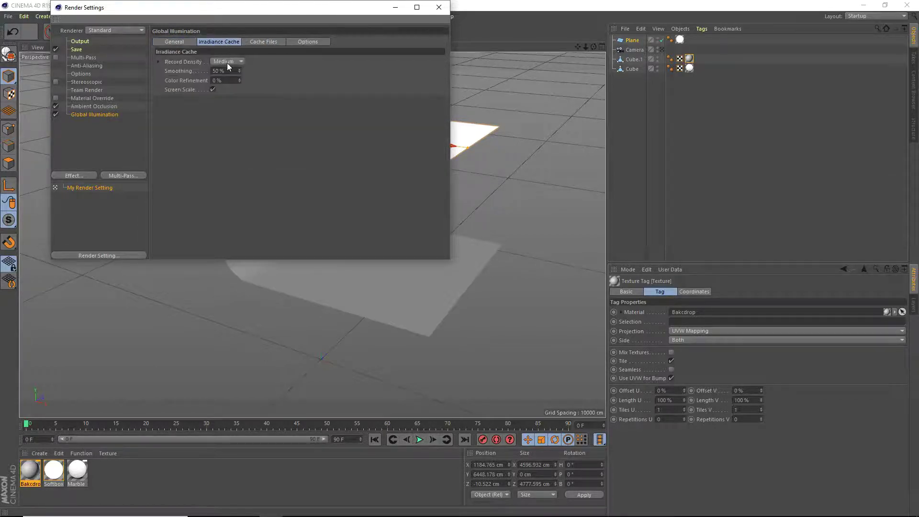
left_click(227, 63)
left_click(230, 64)
left_click(190, 41)
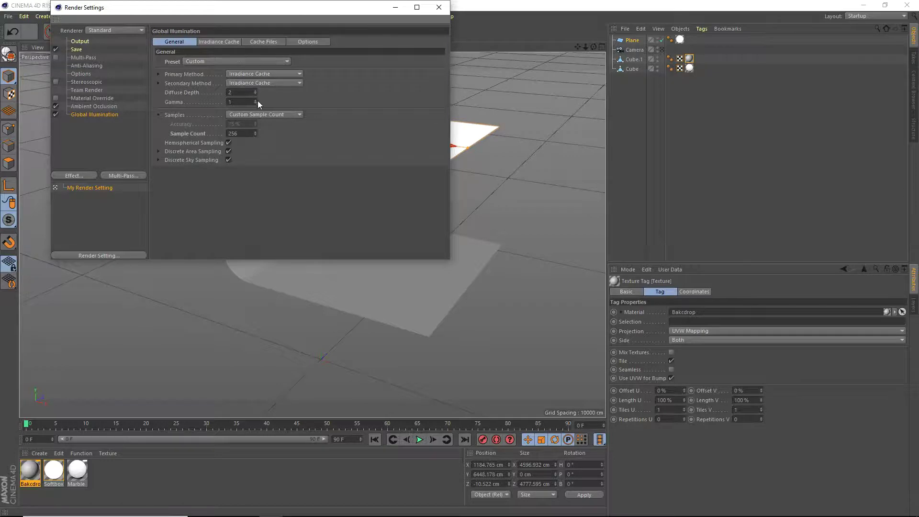
Set the irradiance cache smoothing to 60% and its color refinement to 90%
left_click(218, 42)
left_click(229, 61)
left_click(229, 61)
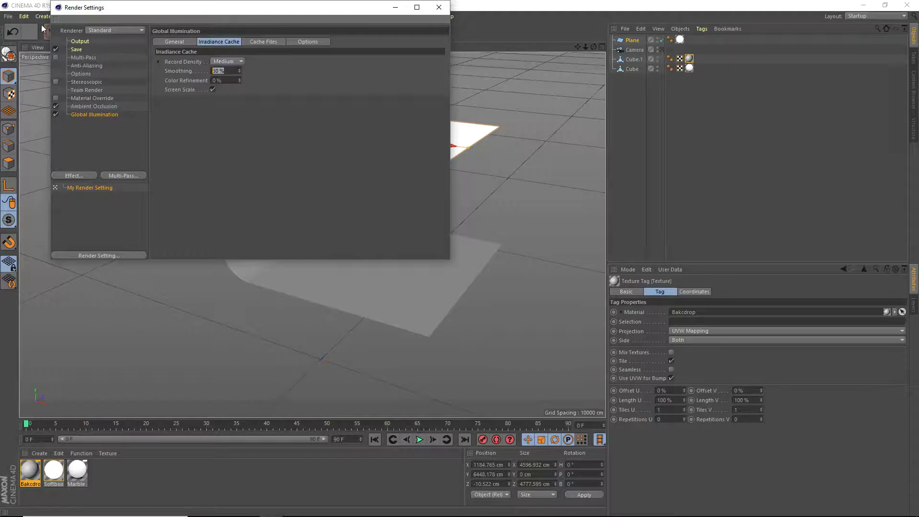
type("60")
key("Return")
left_click(218, 81)
type("90")
key("Return")
Set the render anti-aliasing to Best with a minimum level of 2x2 and a maximum level of 4x4
left_click(113, 31)
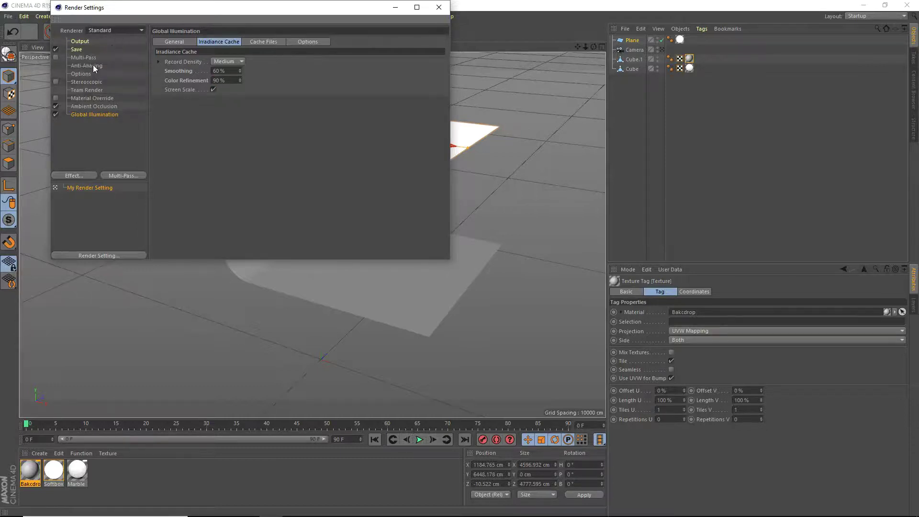
left_click(87, 65)
left_click(256, 41)
left_click(263, 70)
left_click(258, 48)
left_click(258, 69)
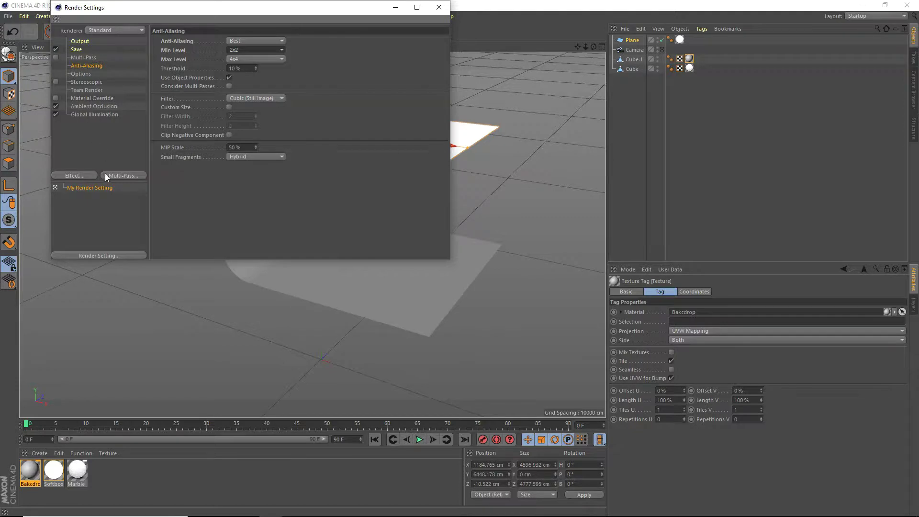
Close the render settings and switch the viewport to look through the scene camera
left_click(80, 177)
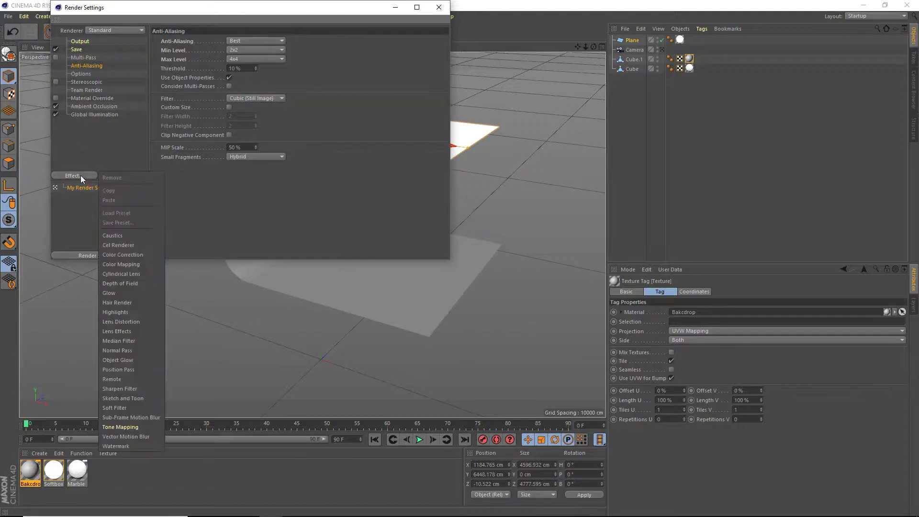
left_click(78, 174)
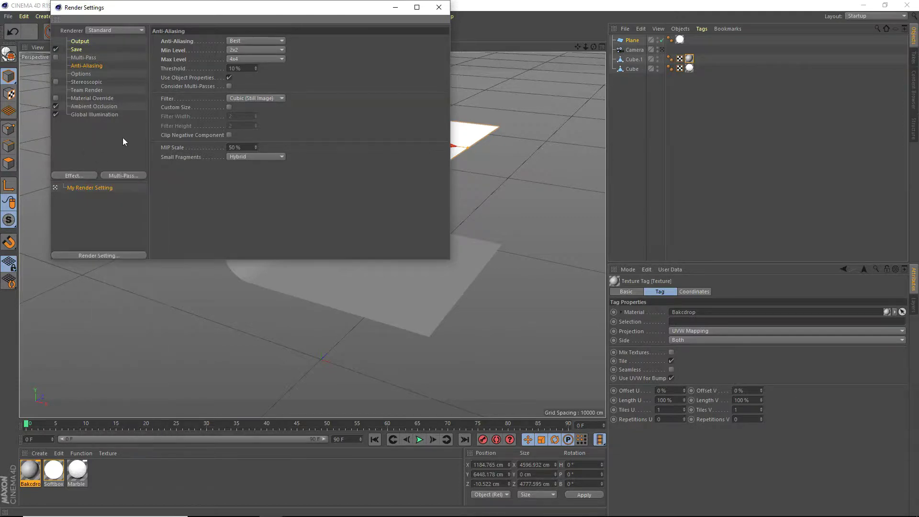
left_click(439, 7)
left_click(662, 49)
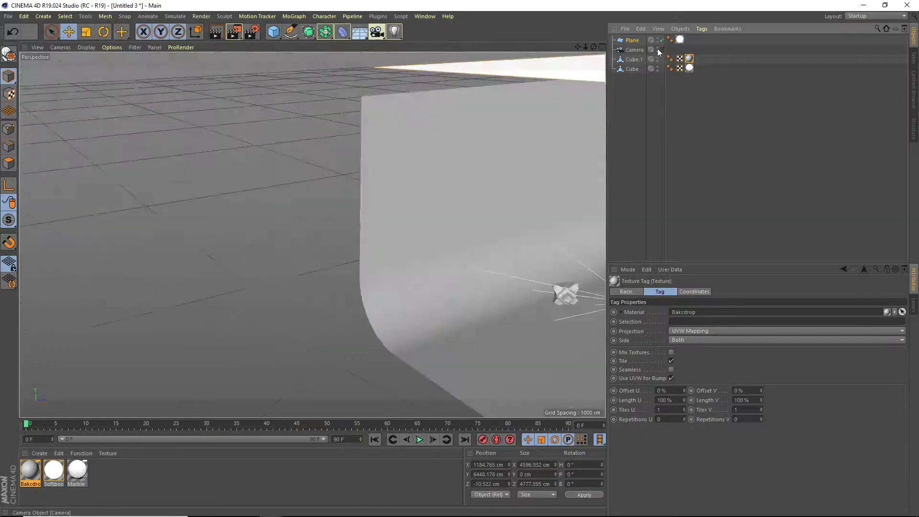